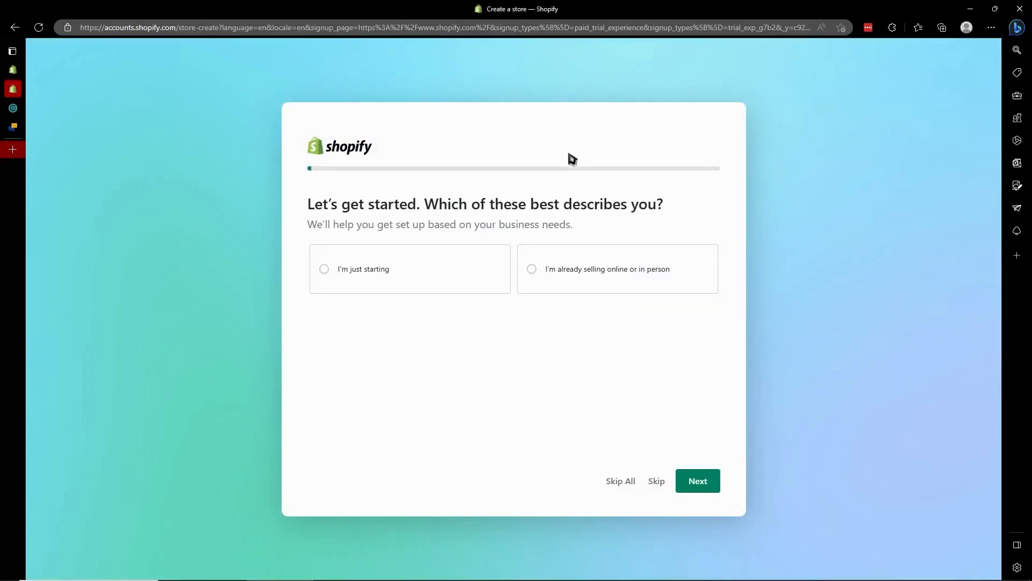
Answer the store setup questions as already selling online or in person and not using any platform.
left_click(573, 277)
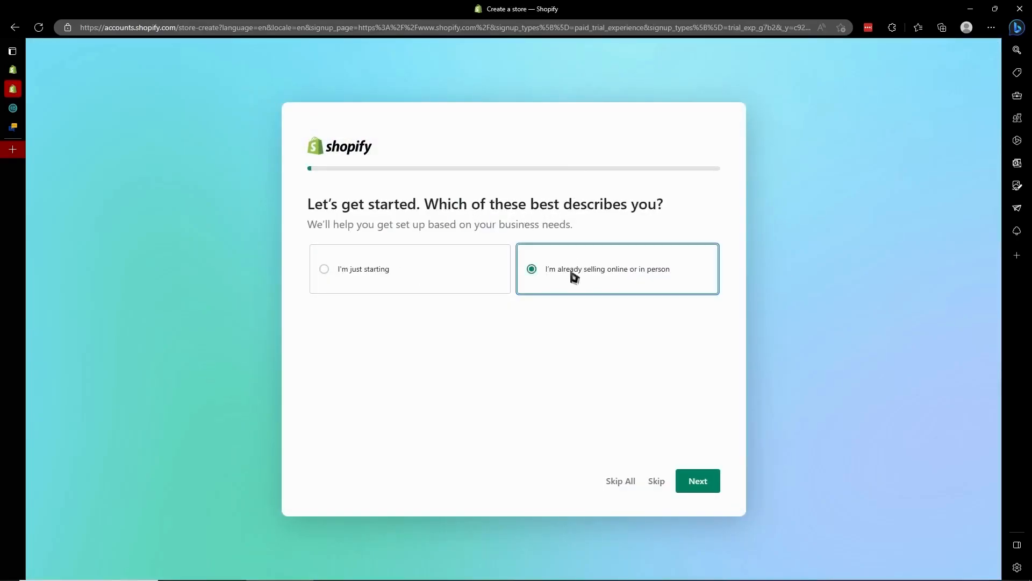
left_click(697, 480)
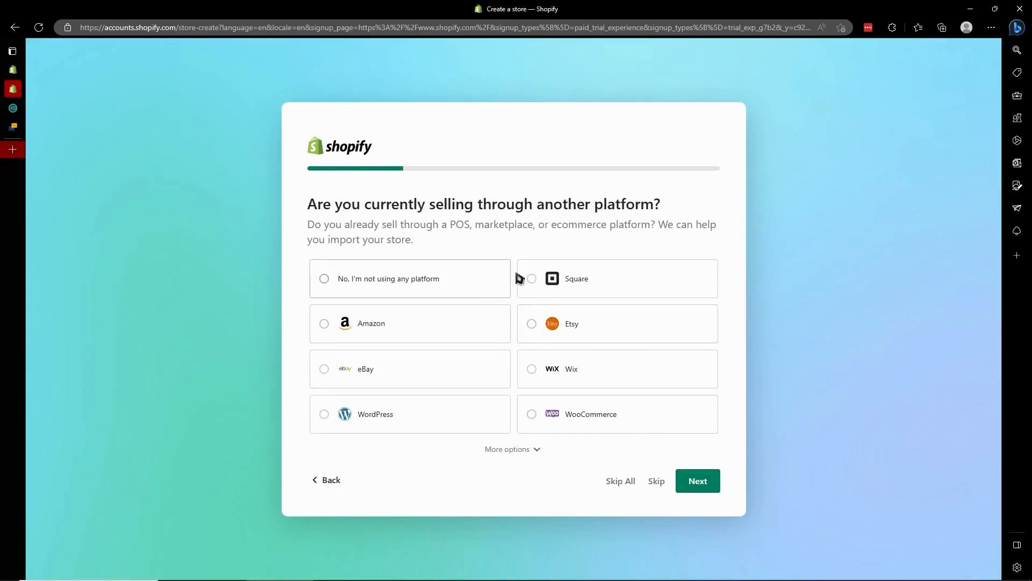
left_click(464, 279)
left_click(705, 487)
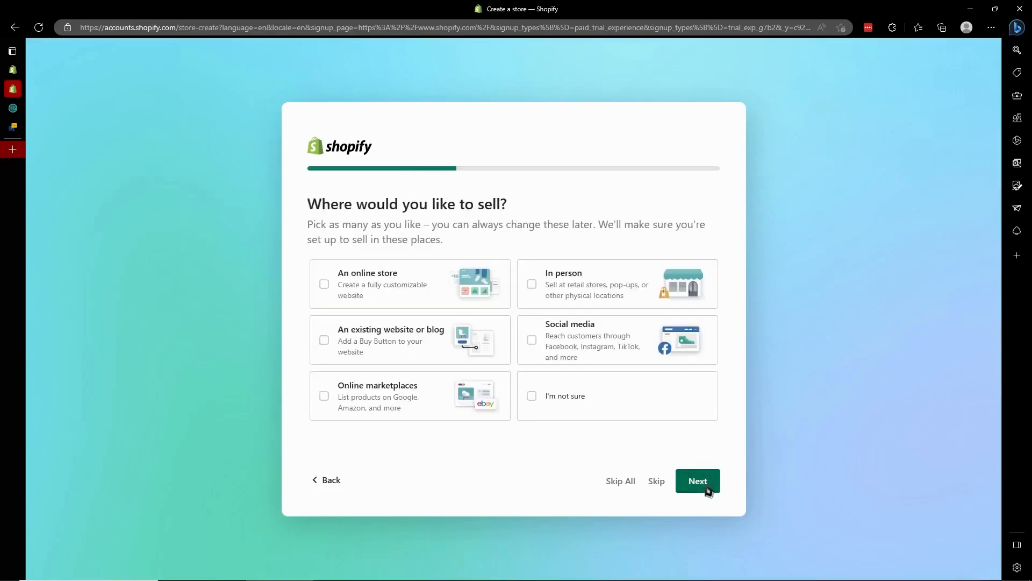
Choose an online store as the place to sell, and products bought or self-made as the first items to sell.
left_click(387, 284)
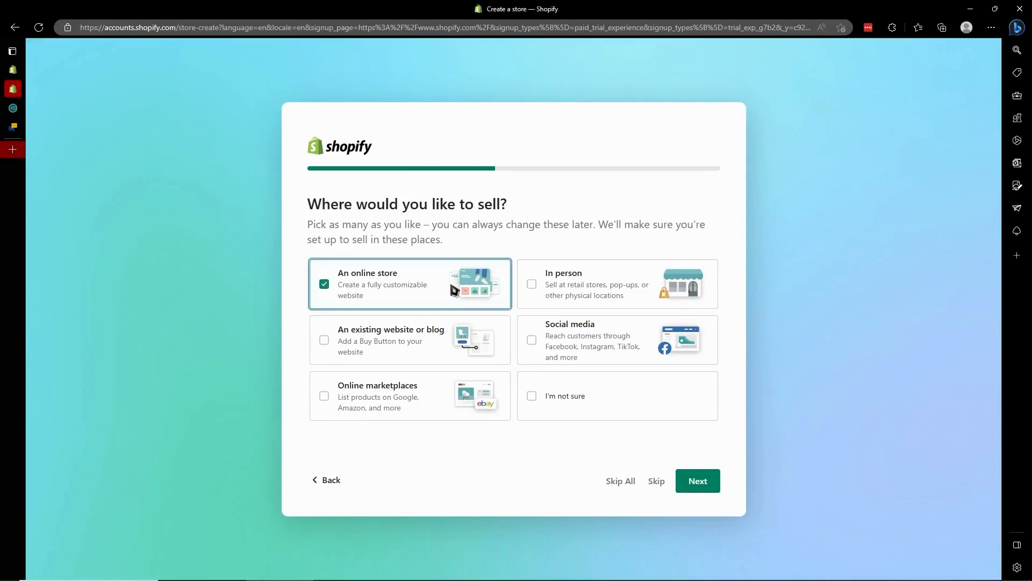
left_click(714, 485)
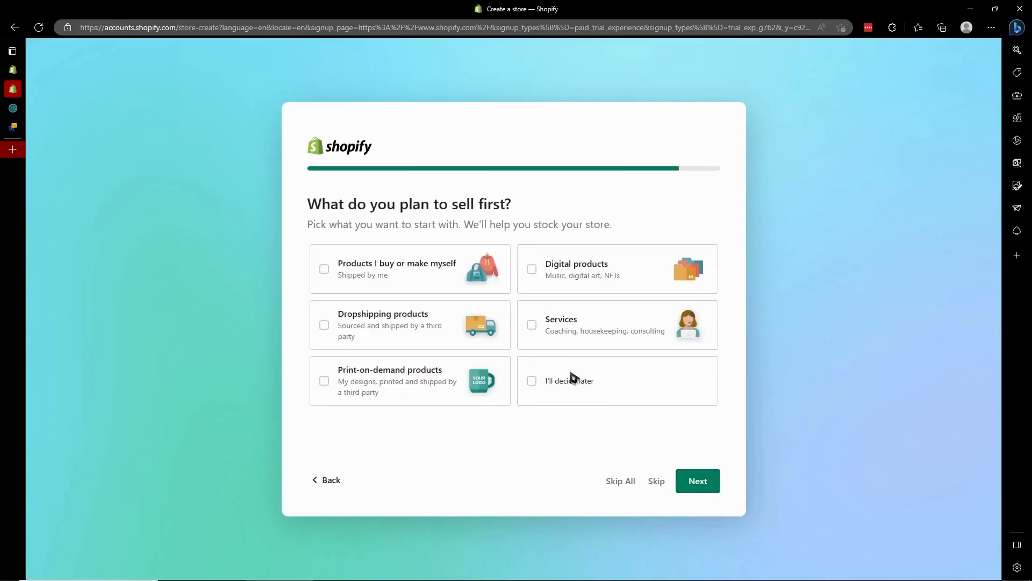
left_click(451, 272)
left_click(698, 490)
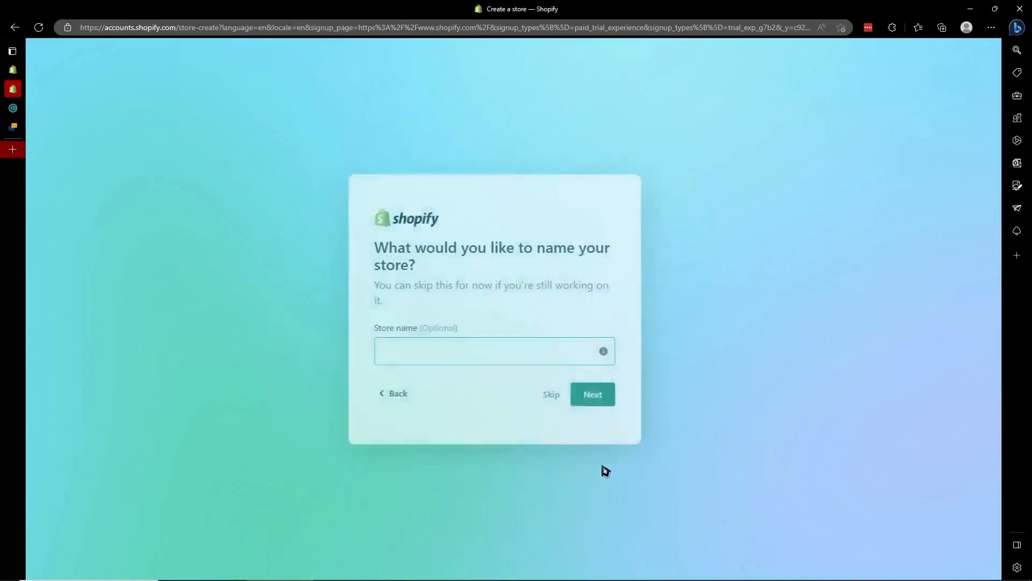
Name the store "Tutstuts store" and continue the setup.
left_click(462, 352)
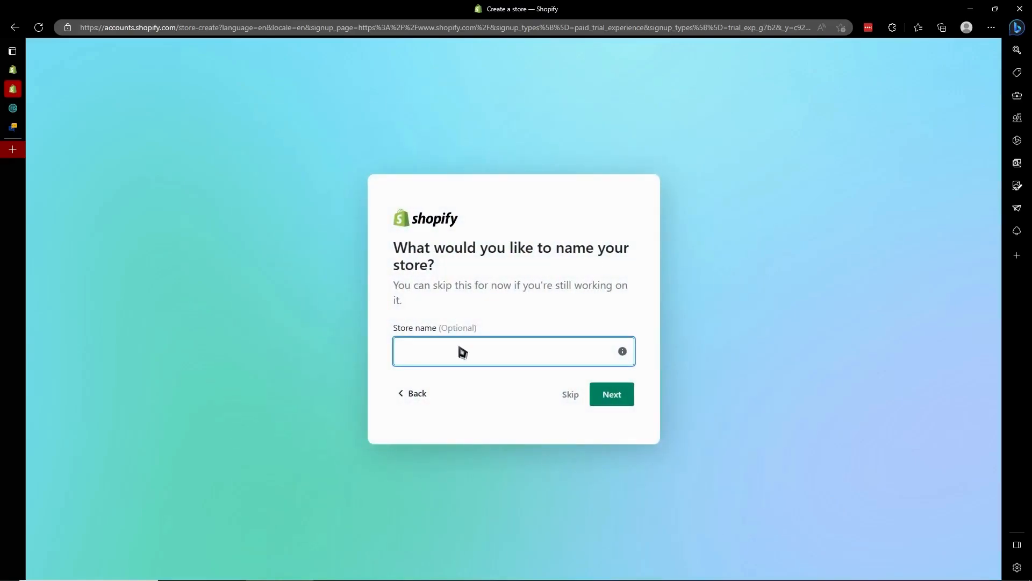
type("Fra")
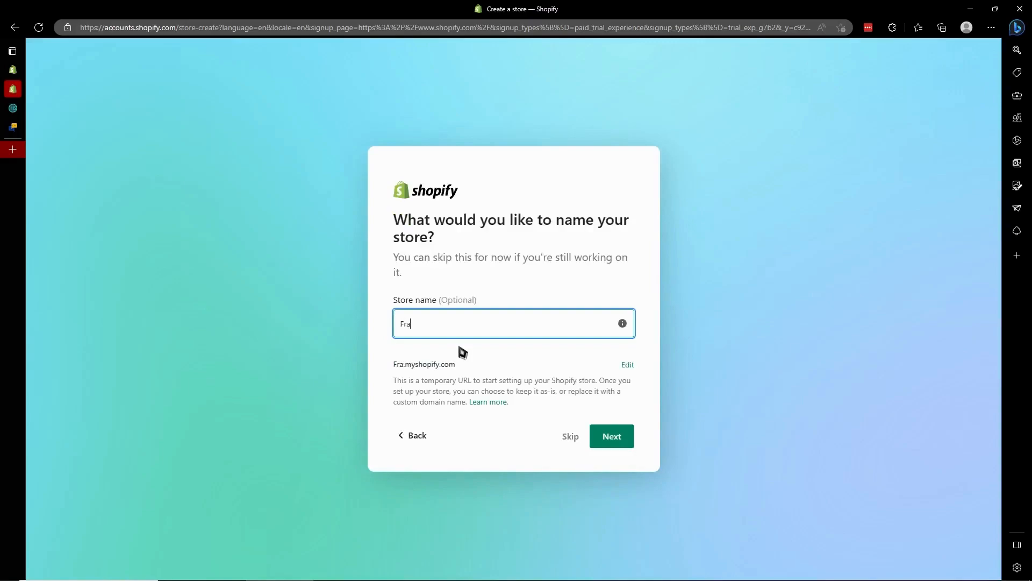
key("BackSpace")
key("BackSpace")
key("BackSpace")
type("Tutstus")
key("BackSpace")
key("BackSpace")
type("ts store")
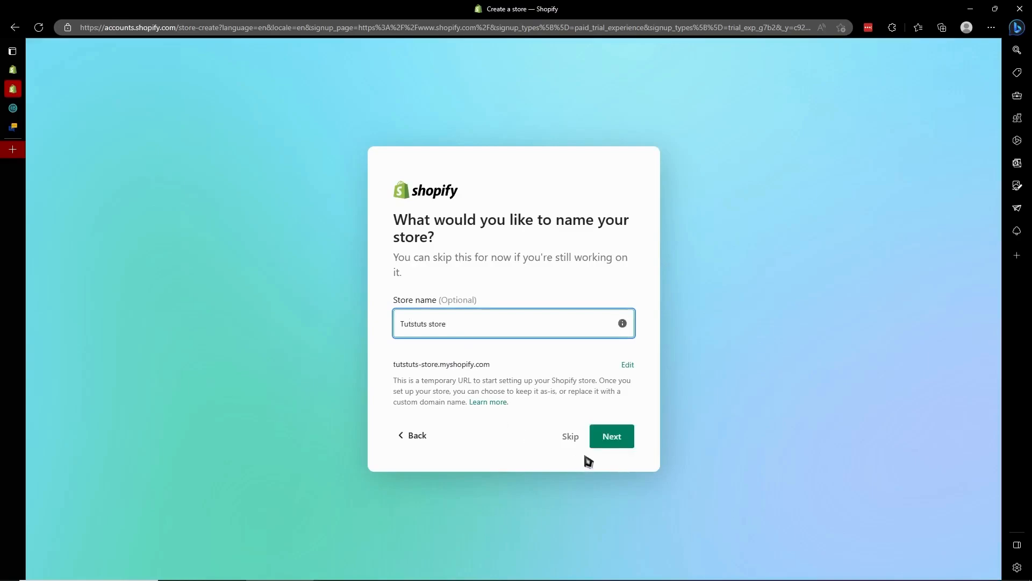
left_click(618, 441)
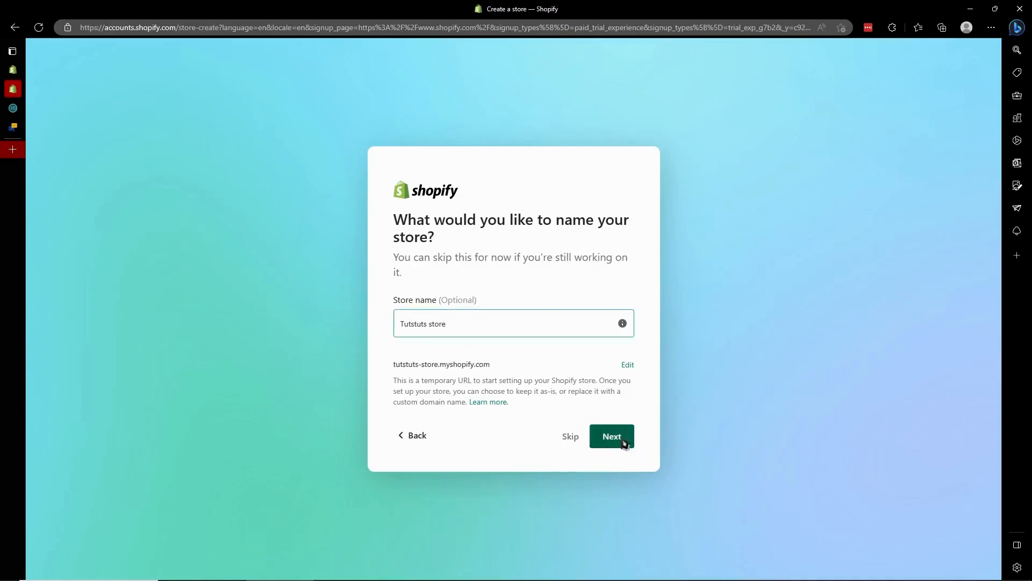
Accept the Philippines as the business location and choose to create the Shopify ID with an email address.
left_click(554, 354)
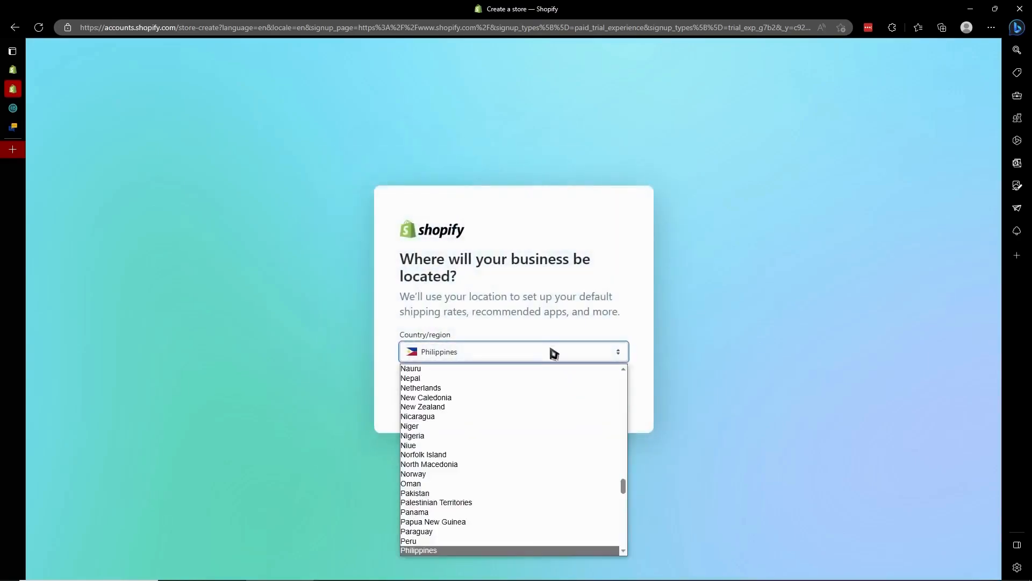
left_click(554, 354)
left_click(603, 408)
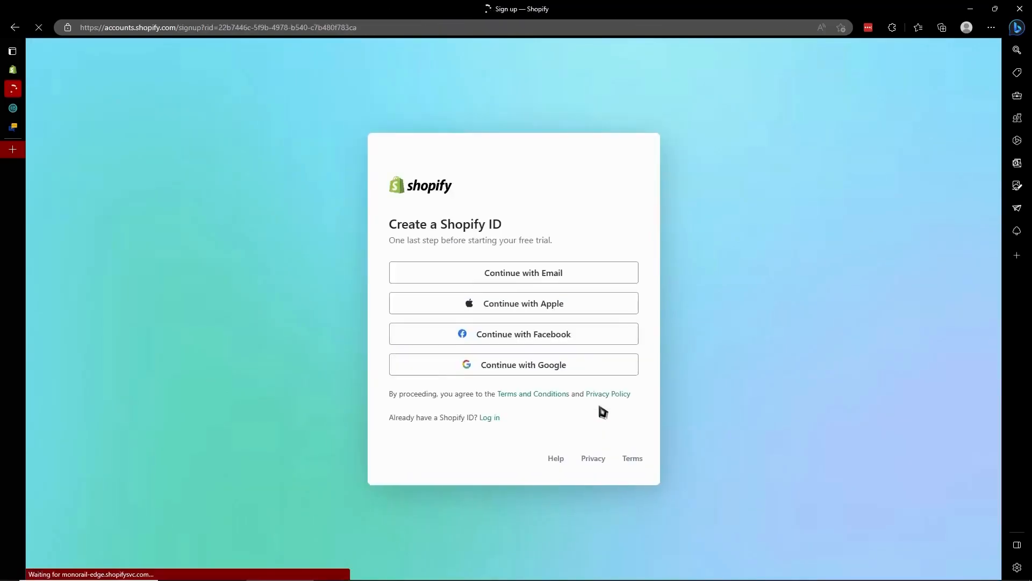
left_click(576, 281)
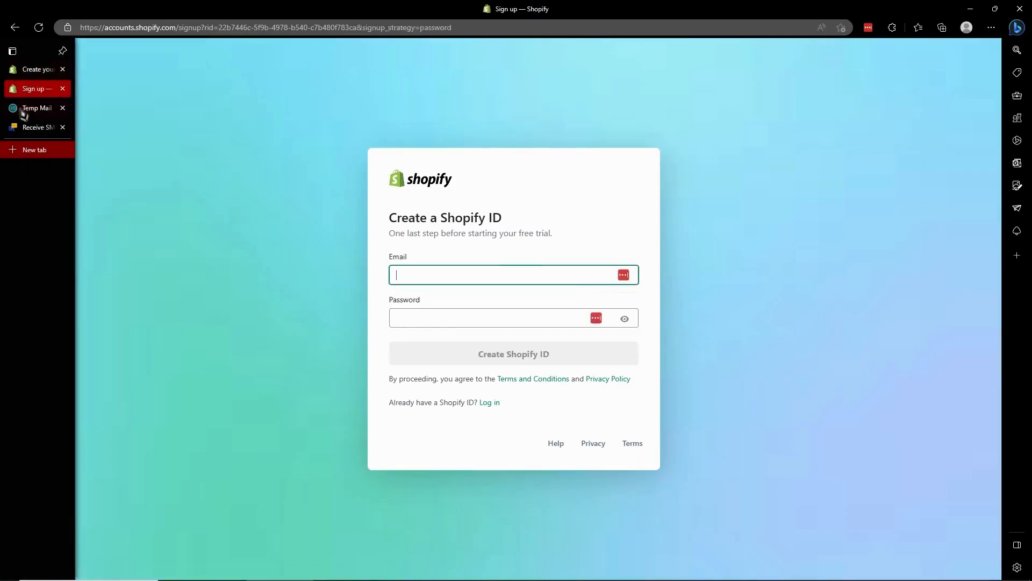
Copy the temporary email address from Temp Mail and enter it as the email for the Shopify ID.
left_click(35, 110)
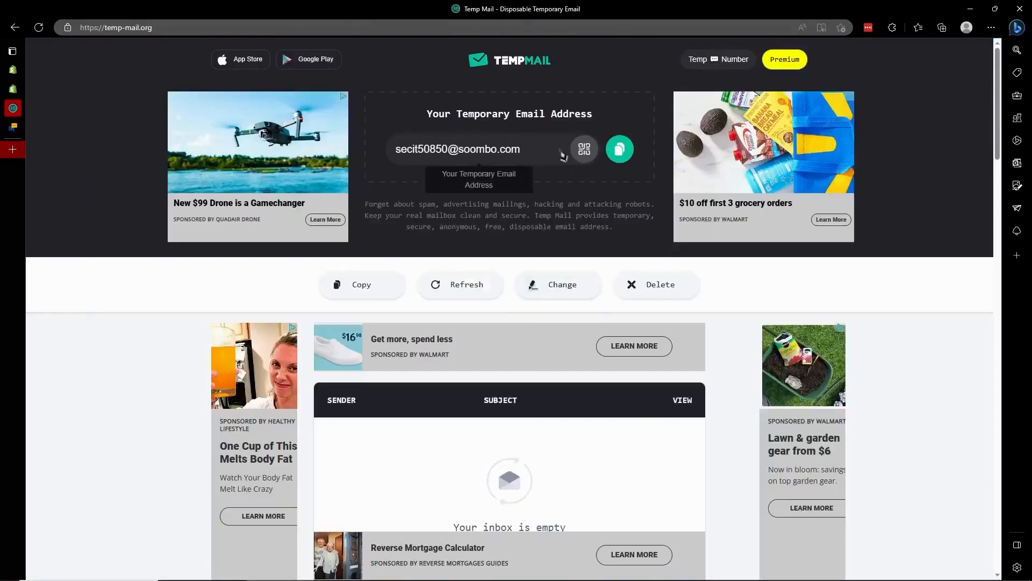
left_click(619, 151)
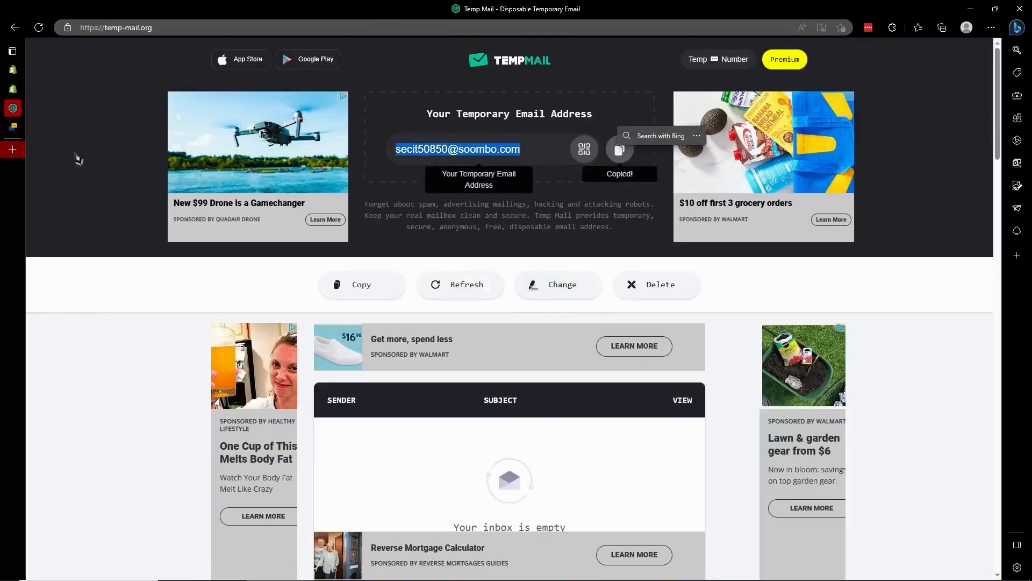
left_click(13, 89)
left_click(450, 276)
key("ctrl+v")
left_click(536, 251)
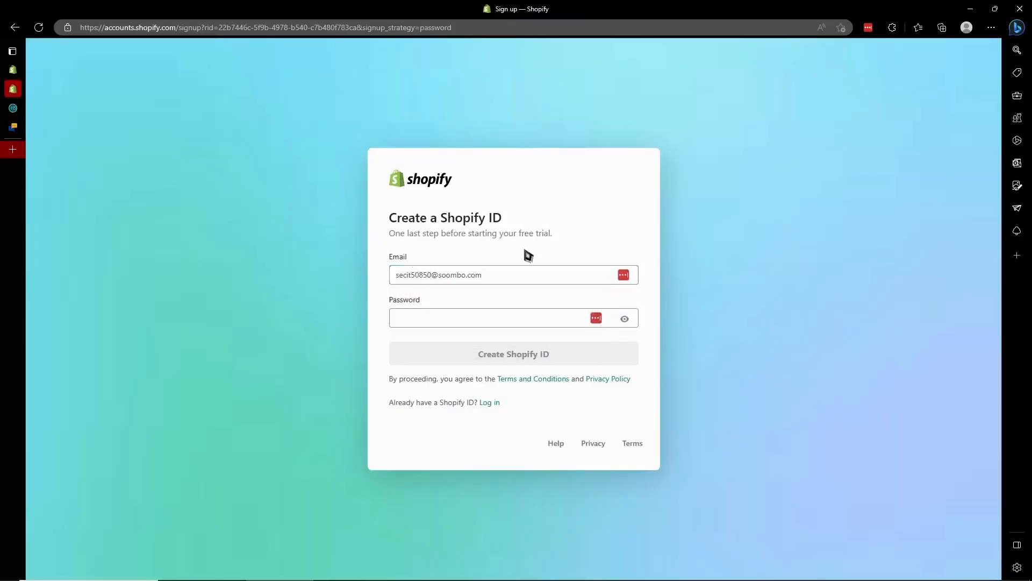
Create the Shopify ID with an account password and decline both the browser's and LastPass's offers to save the login.
left_click(439, 313)
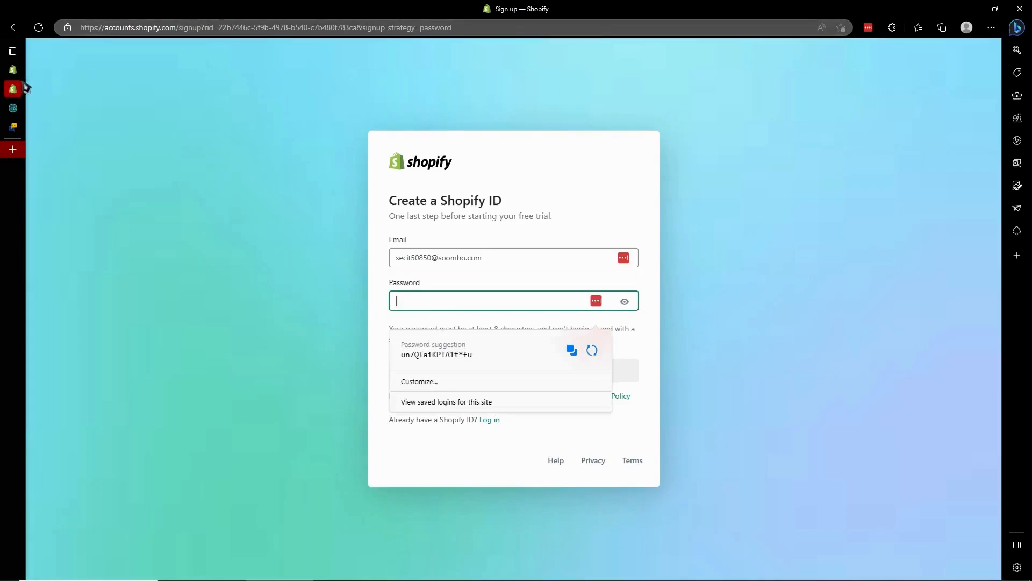
mouse_move(16, 73)
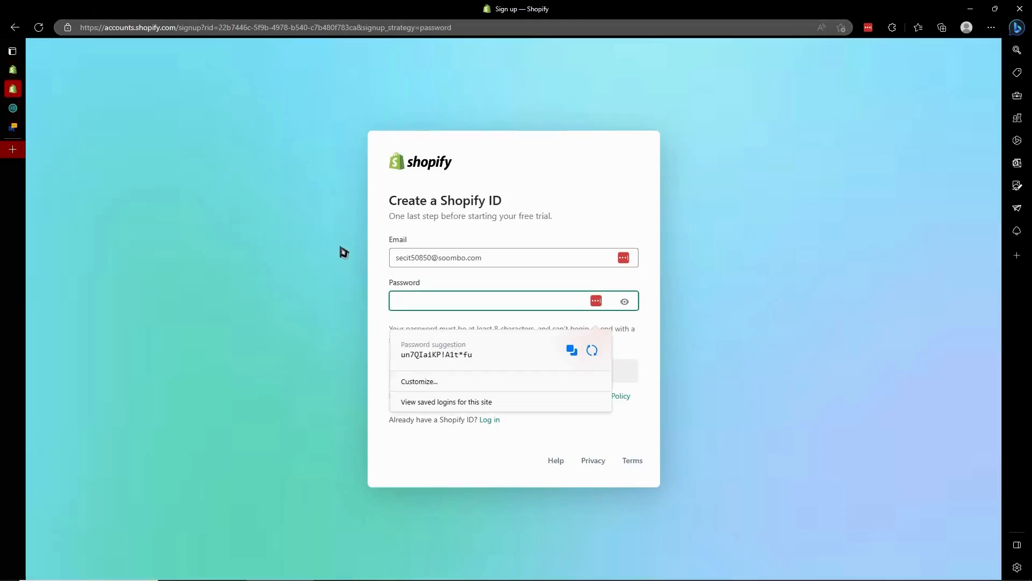
type("•••")
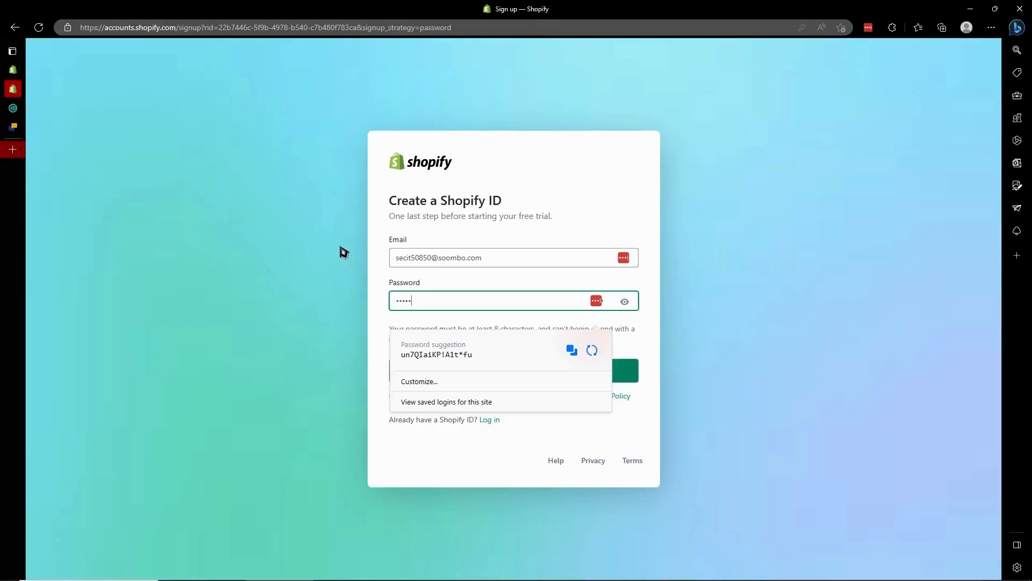
type("•")
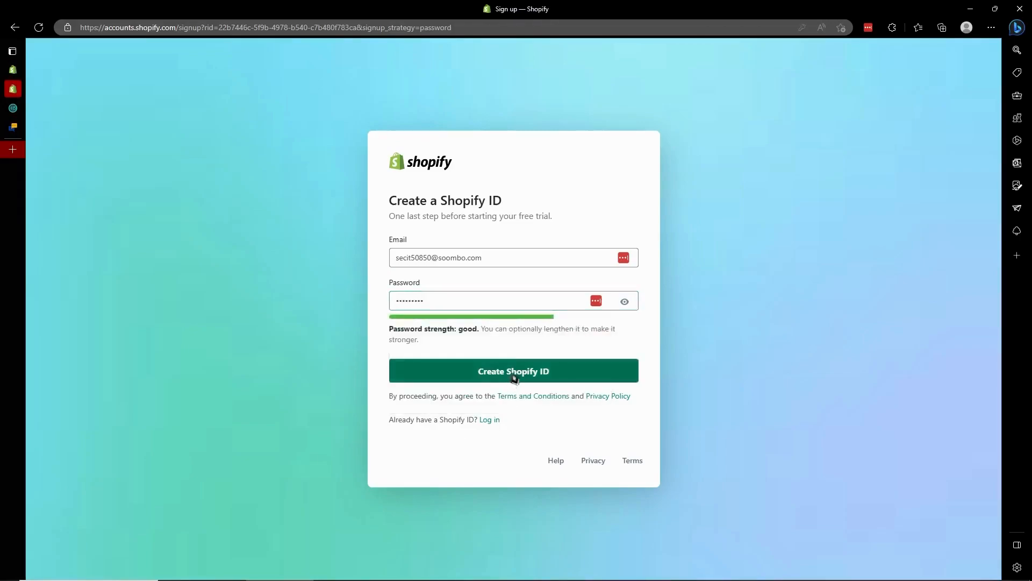
left_click(458, 374)
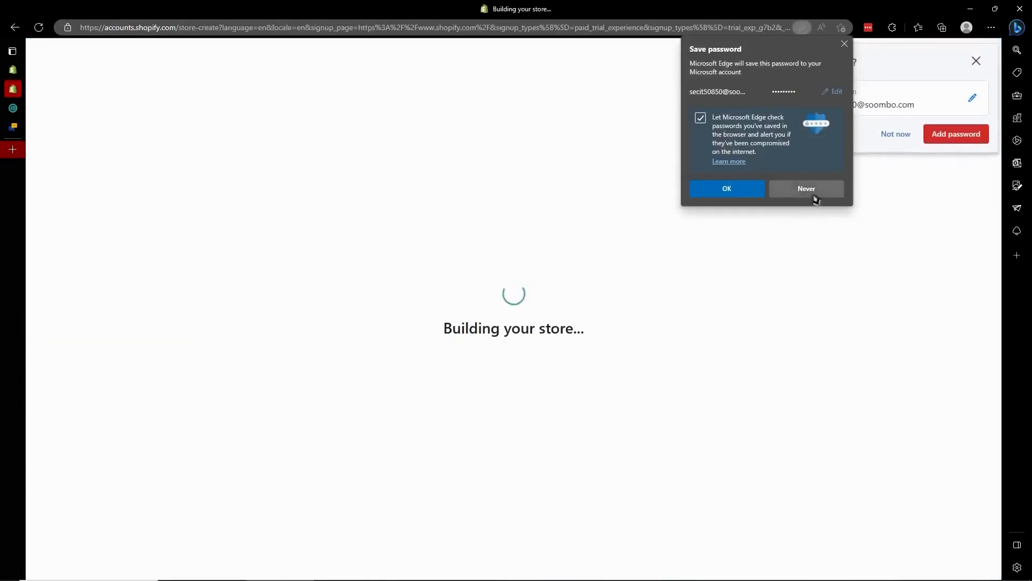
left_click(809, 189)
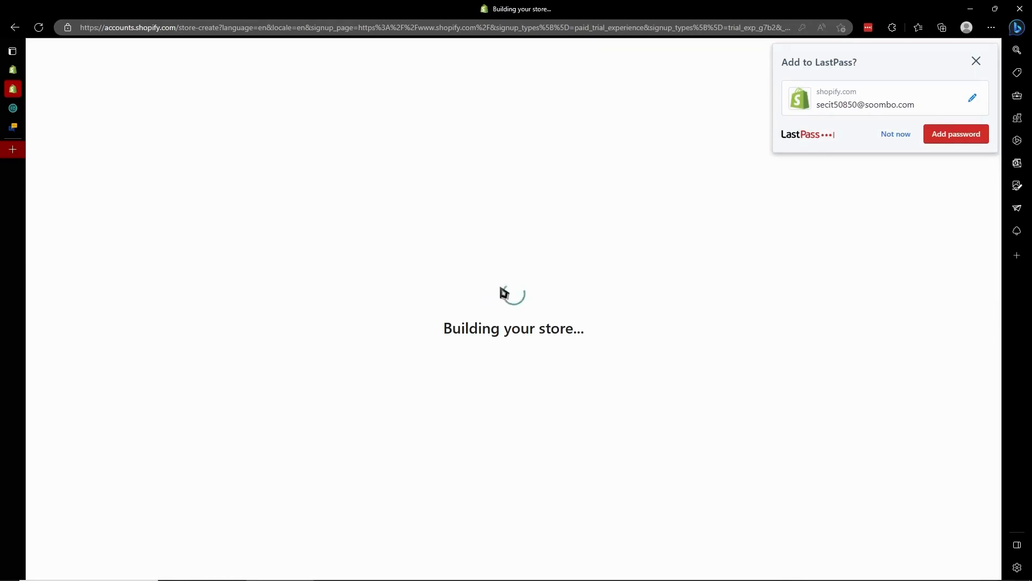
left_click(880, 138)
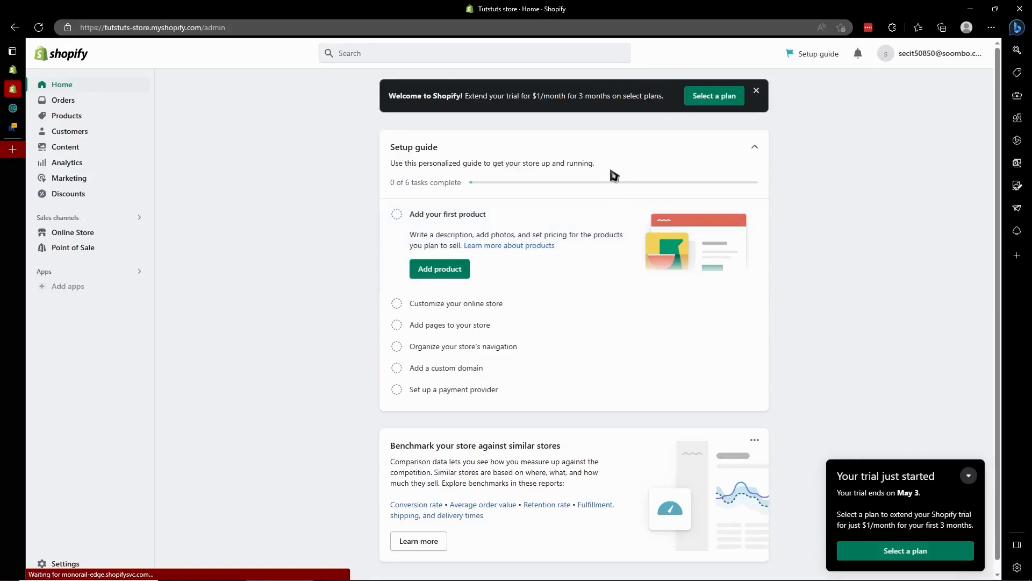
Open the store settings, look over the store details, and go to the color options in the Brand settings.
left_click(65, 565)
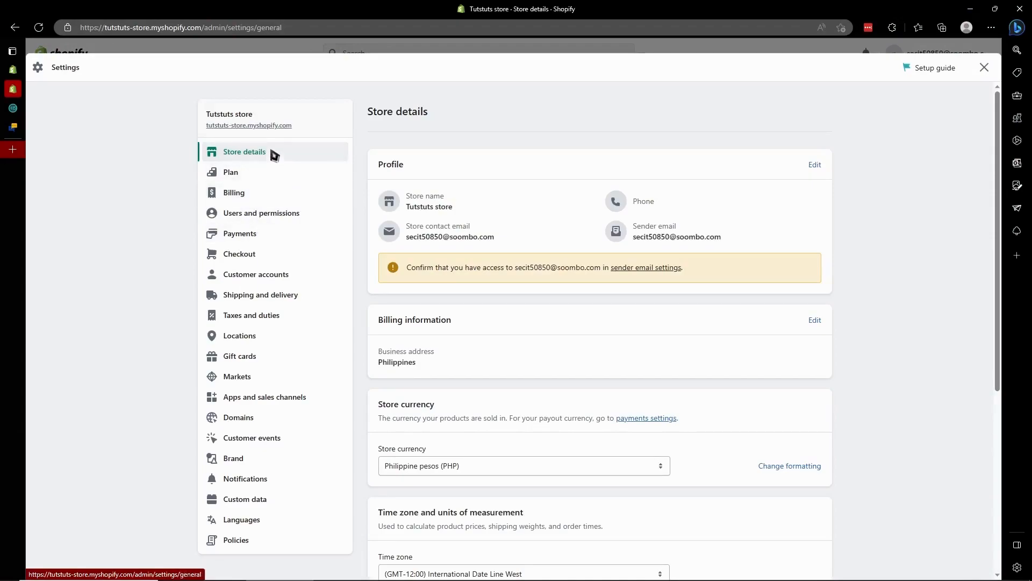
scroll(540, 456, "down", 1)
scroll(540, 456, "down", 1)
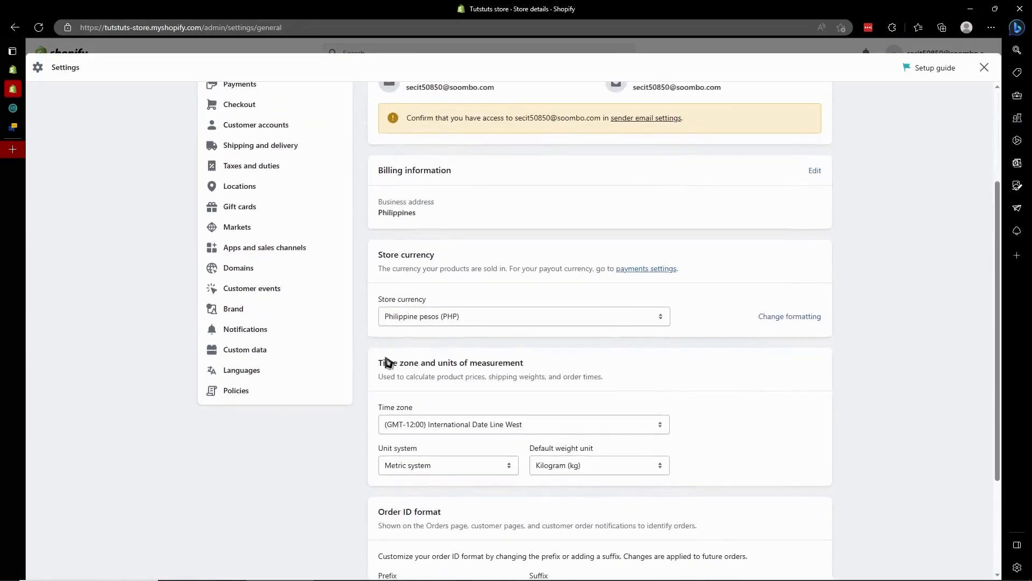
left_click(237, 310)
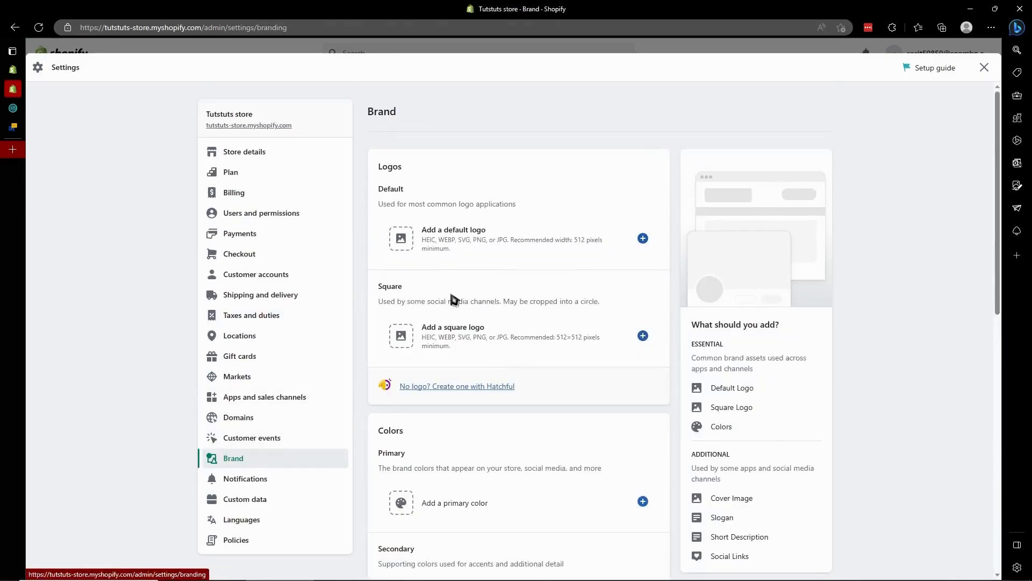
scroll(473, 317, "down", 2)
scroll(393, 364, "down", 2)
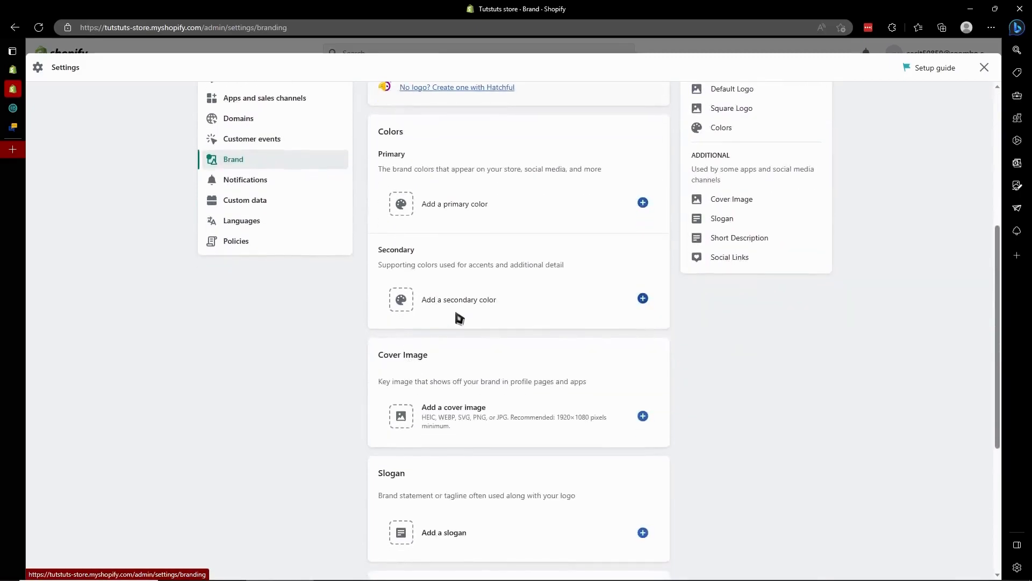
Set the primary brand color to #ed2121 and its contrasting color to #170000.
left_click(402, 204)
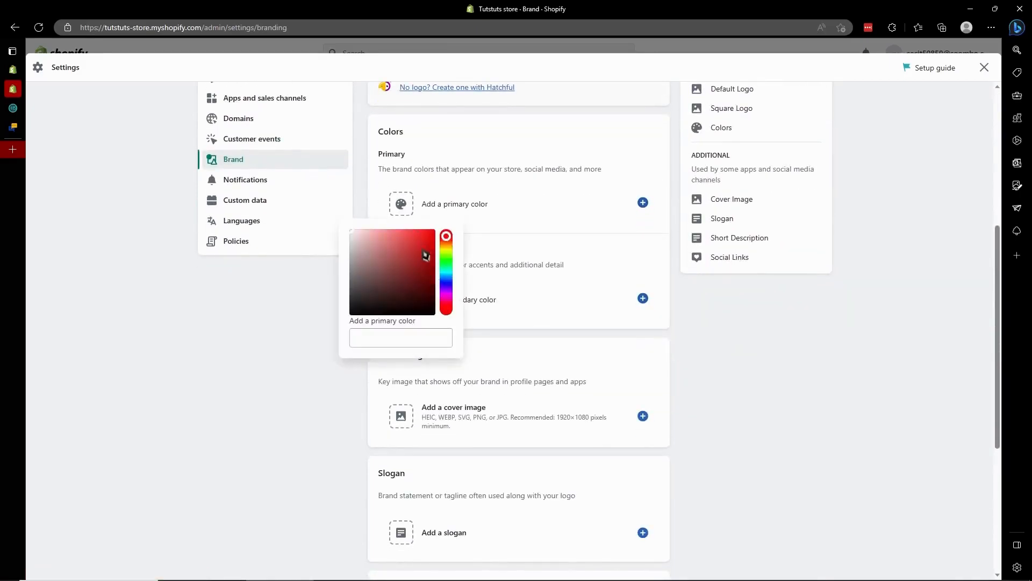
left_click(509, 279)
left_click(407, 272)
left_click(407, 272)
left_click(434, 374)
left_click(552, 326)
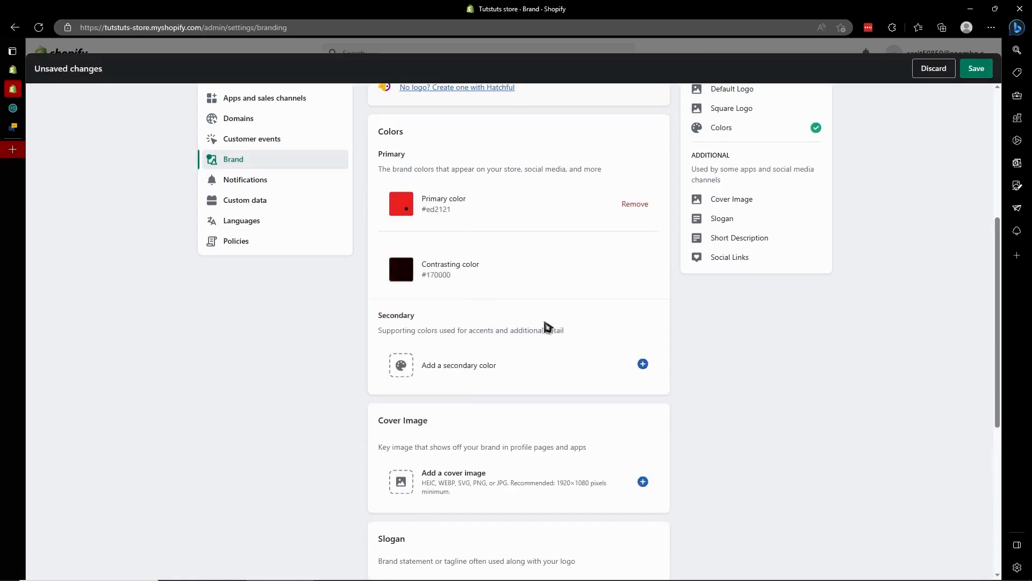
Add a black (#000000) secondary brand color and set its contrasting color to #00ff38.
left_click(401, 365)
left_click_drag(436, 438, 427, 487)
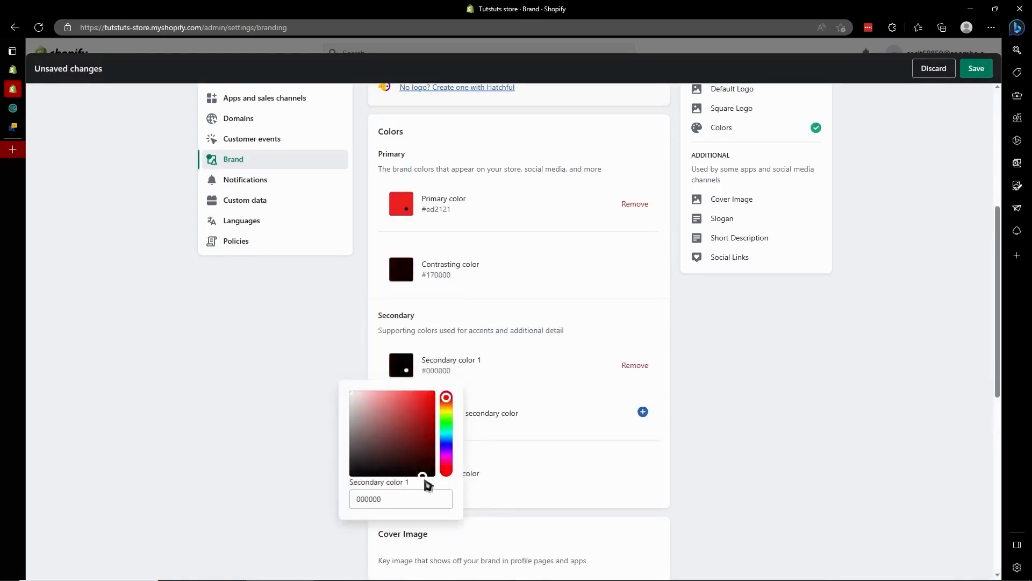
left_click(568, 345)
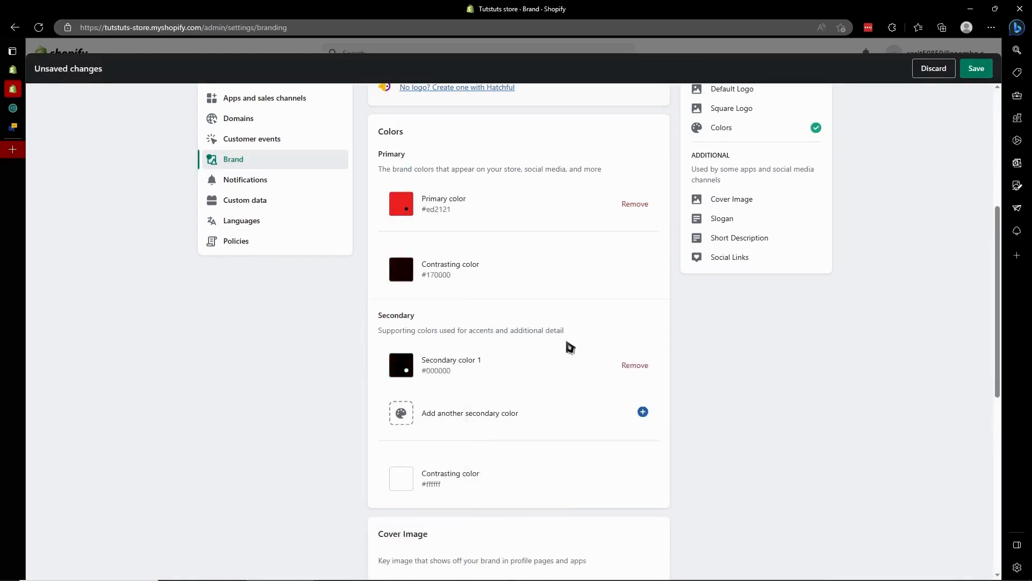
left_click(413, 479)
left_click(421, 359)
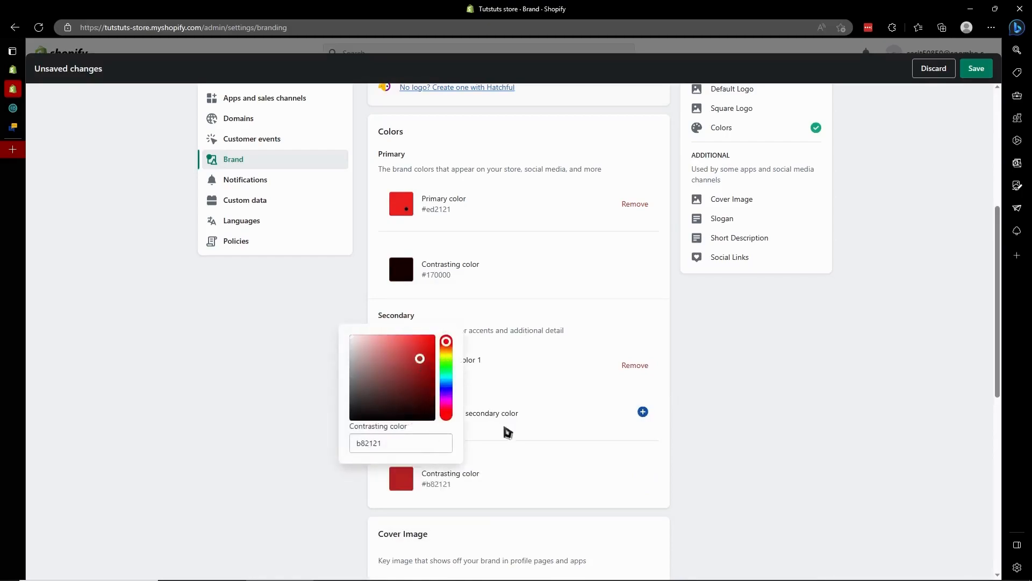
left_click(446, 367)
left_click_drag(402, 372, 442, 322)
Look through the brand options for cover image, slogan, short description and social links.
scroll(502, 392, "down", 8)
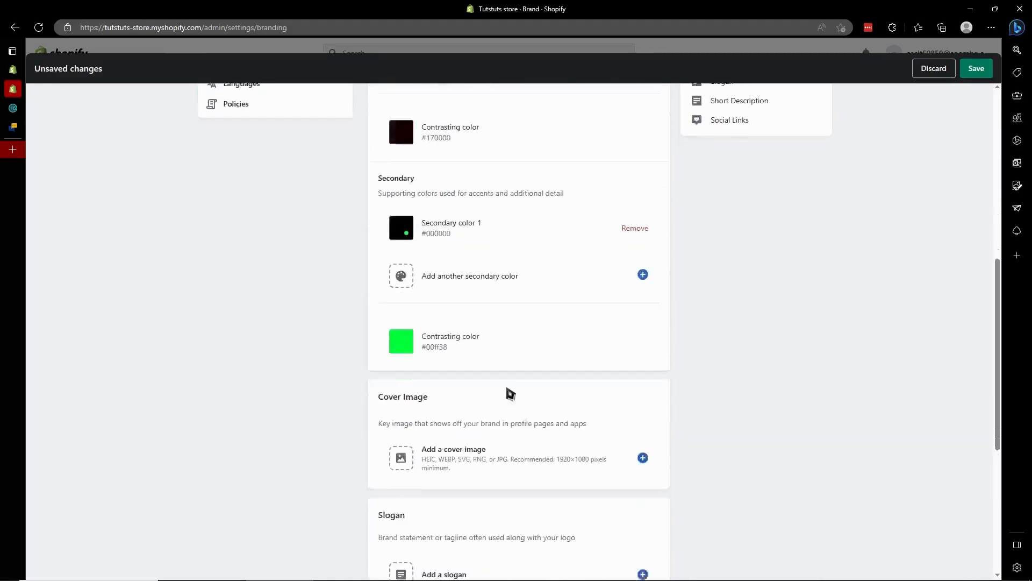
scroll(509, 392, "up", 3)
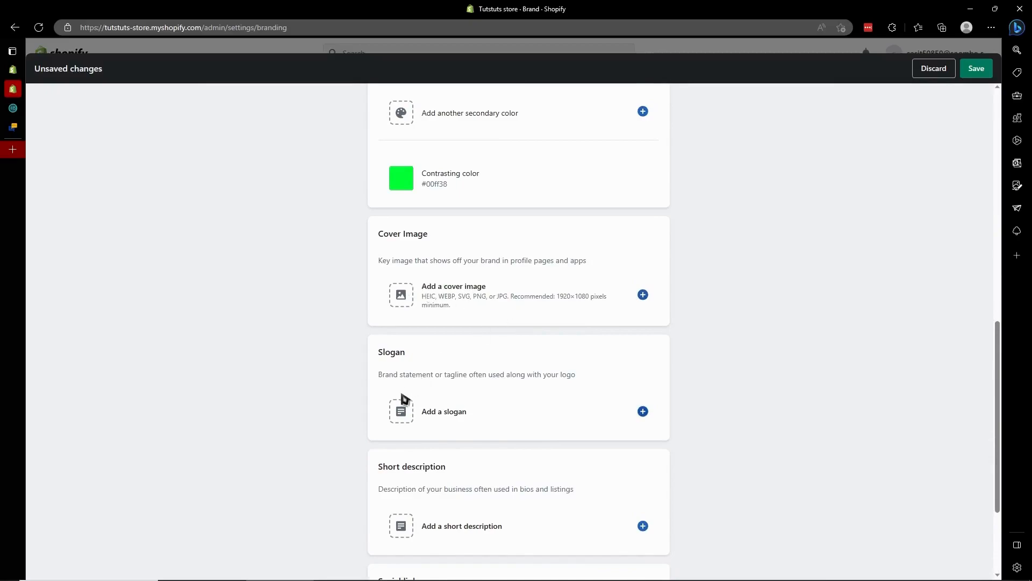
scroll(377, 393, "down", 1)
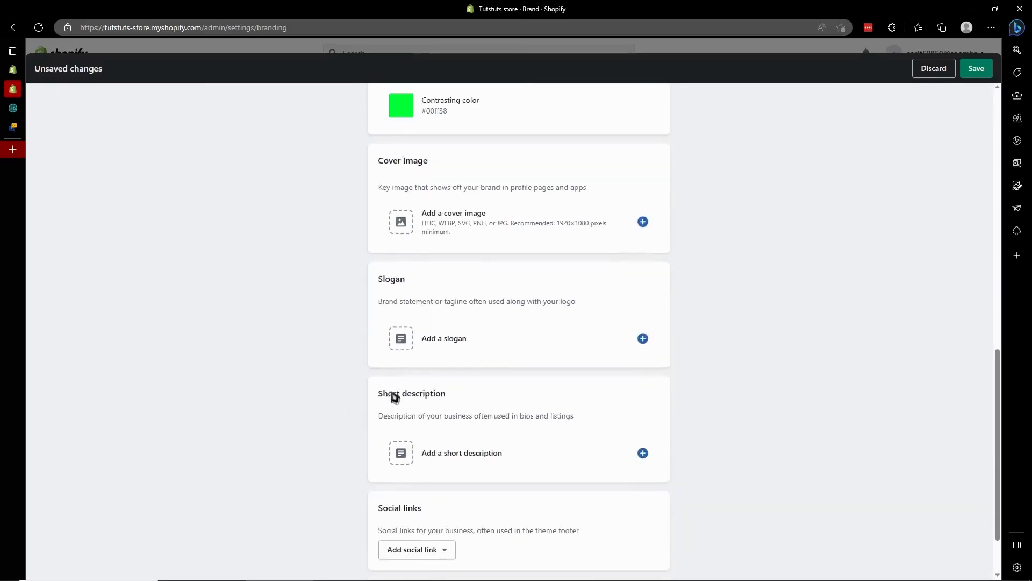
Add the short description "aetgasgasgasgqwerqwes" to the store's brand.
left_click(453, 456)
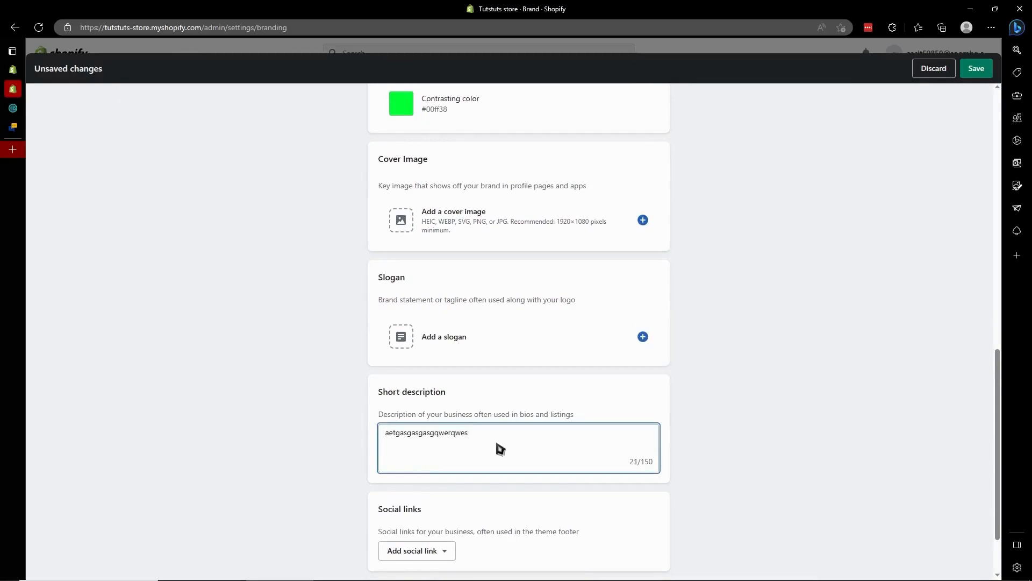
left_click(828, 421)
scroll(376, 498, "down", 1)
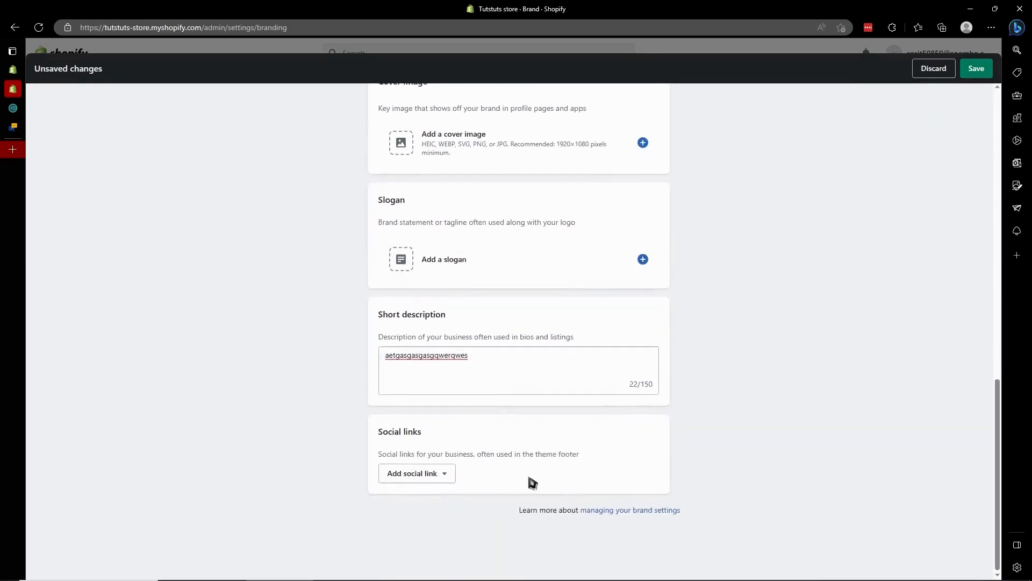
Examine the available social link platforms and review the logo, color and other options in the Brand settings.
left_click(421, 478)
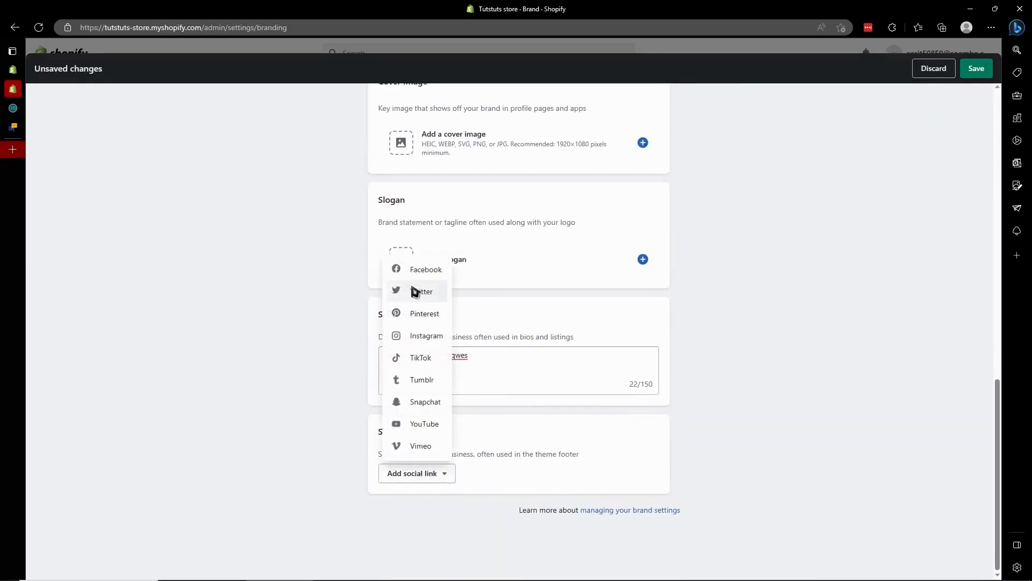
left_click(473, 304)
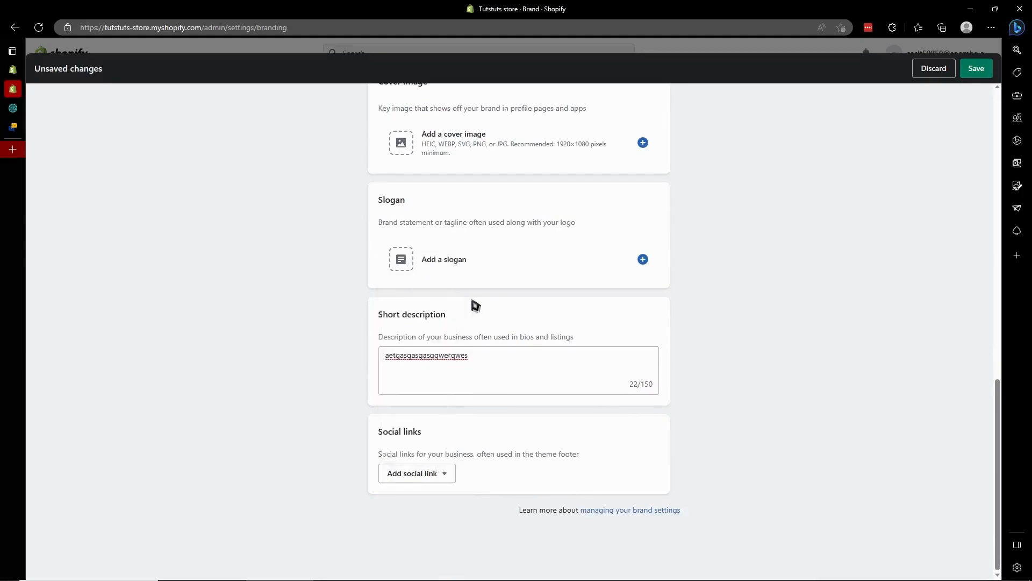
scroll(473, 304, "up", 3)
scroll(474, 305, "down", 2)
scroll(475, 305, "up", 10)
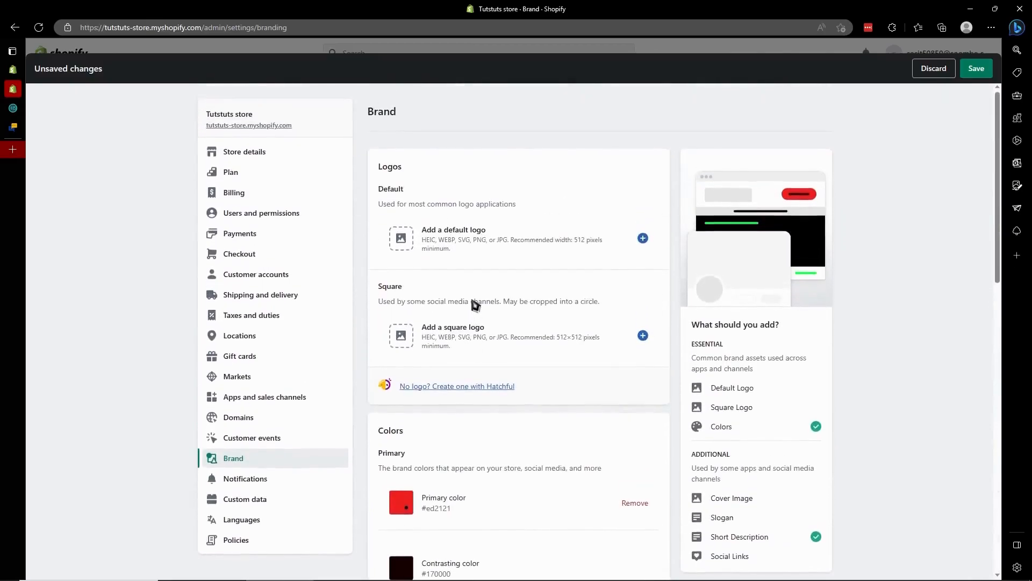
scroll(473, 303, "down", 3)
scroll(492, 300, "up", 3)
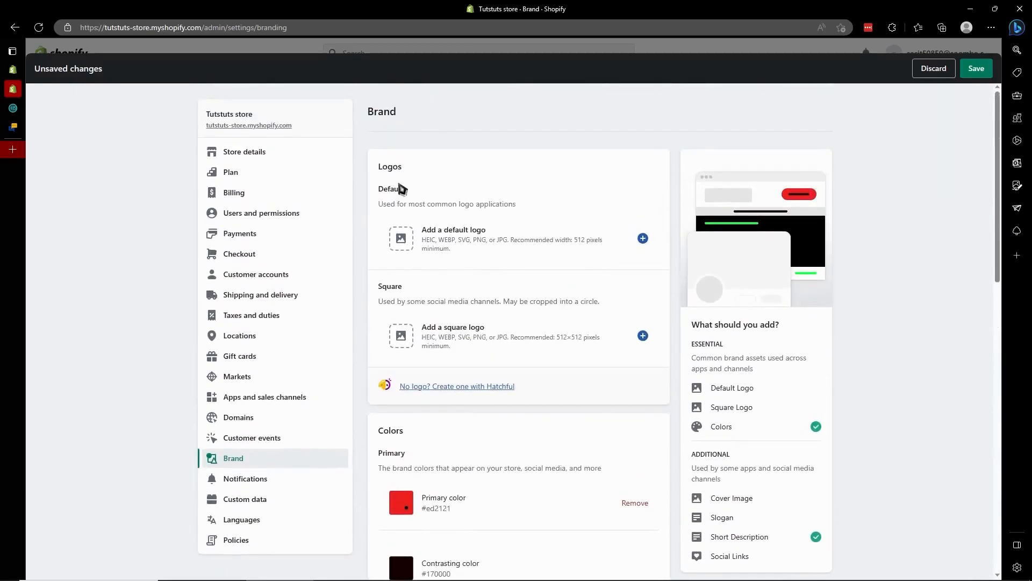
scroll(441, 261, "down", 10)
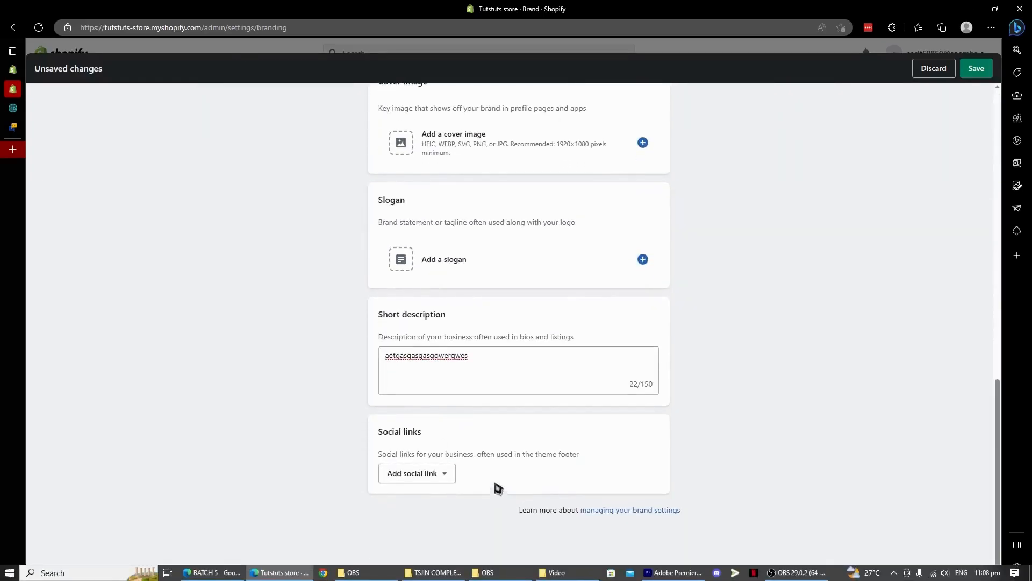
scroll(493, 486, "up", 4)
scroll(493, 486, "up", 6)
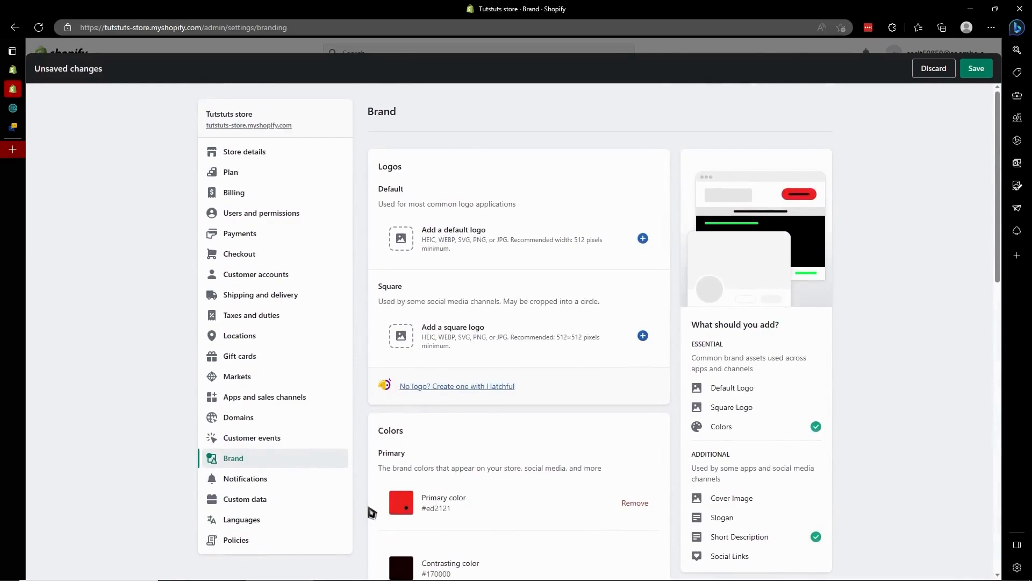
Stay on the Brand page when asked about leaving and save the unsaved brand changes.
left_click(299, 152)
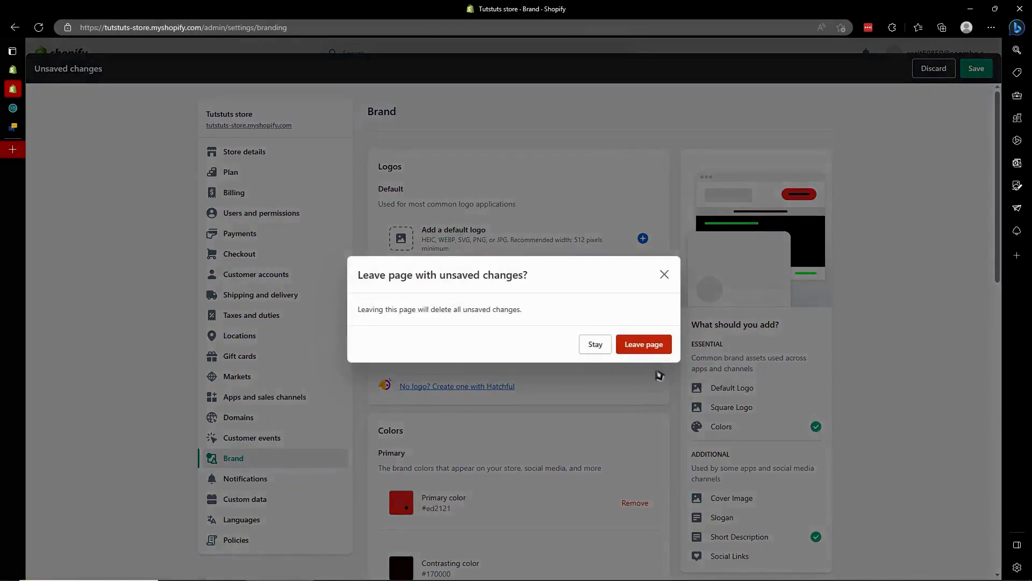
left_click(663, 275)
left_click(975, 69)
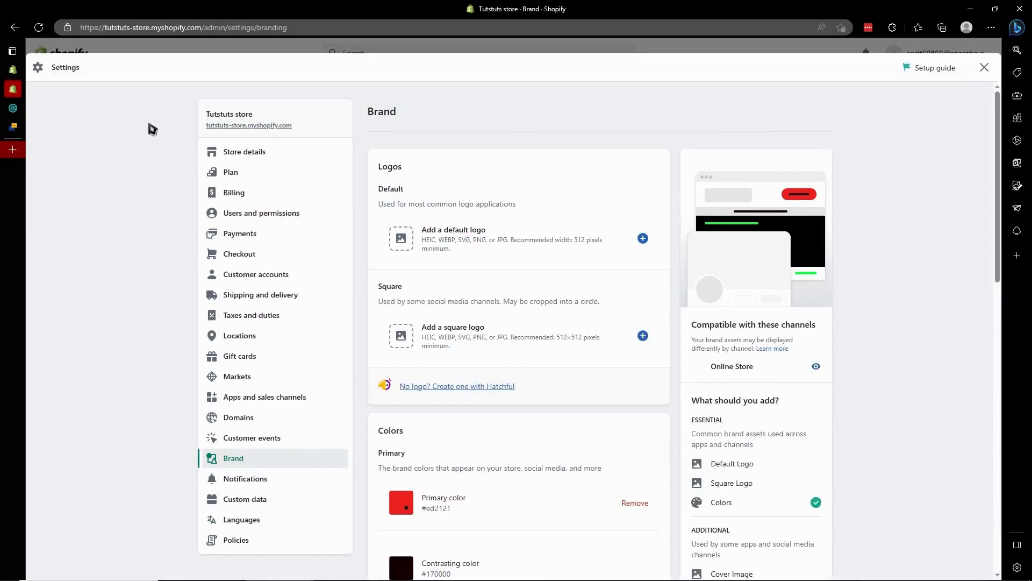
Review the saved logo and color options in the Brand settings.
left_click(262, 155)
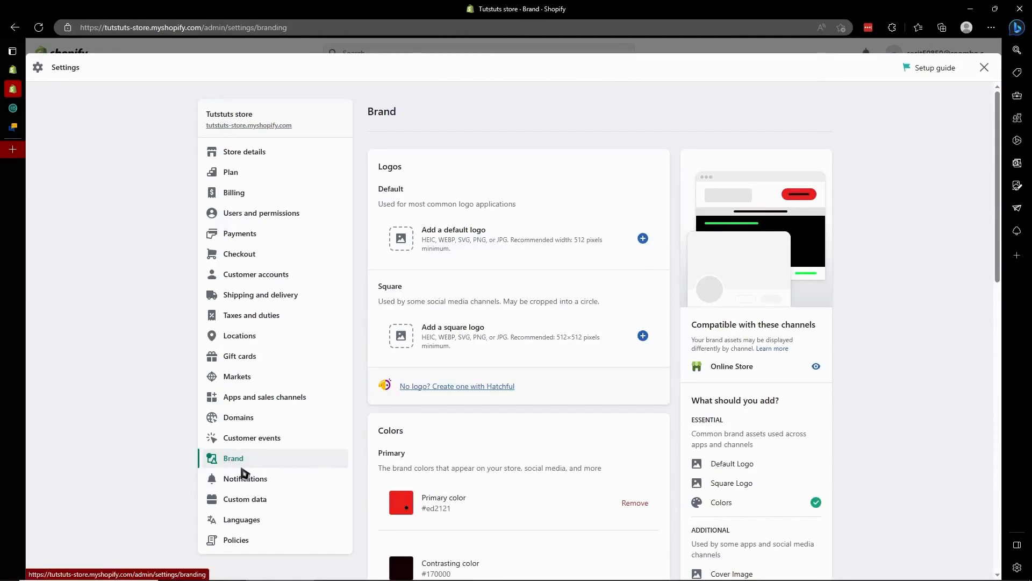
scroll(603, 262, "down", 3)
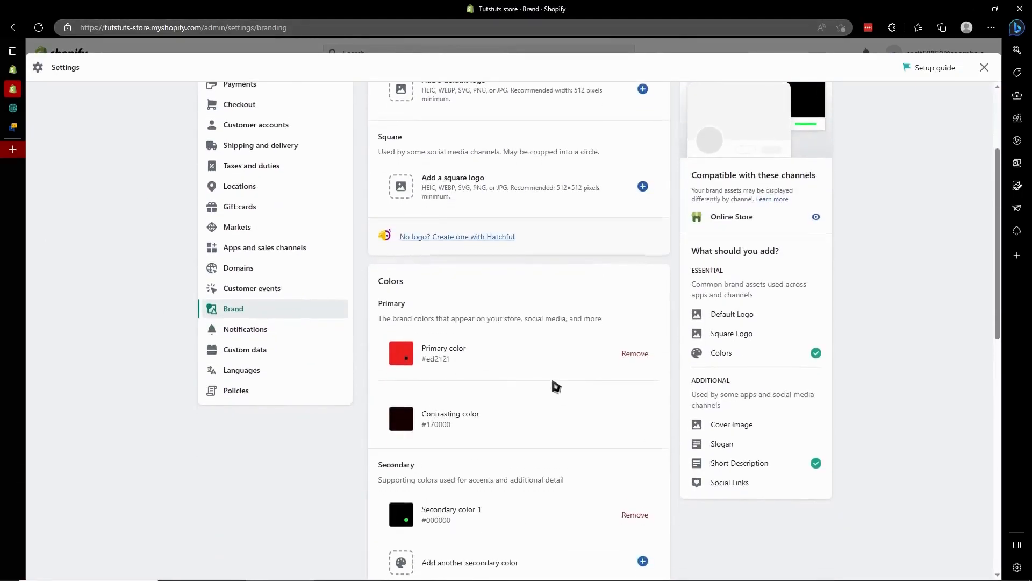
scroll(509, 338, "up", 3)
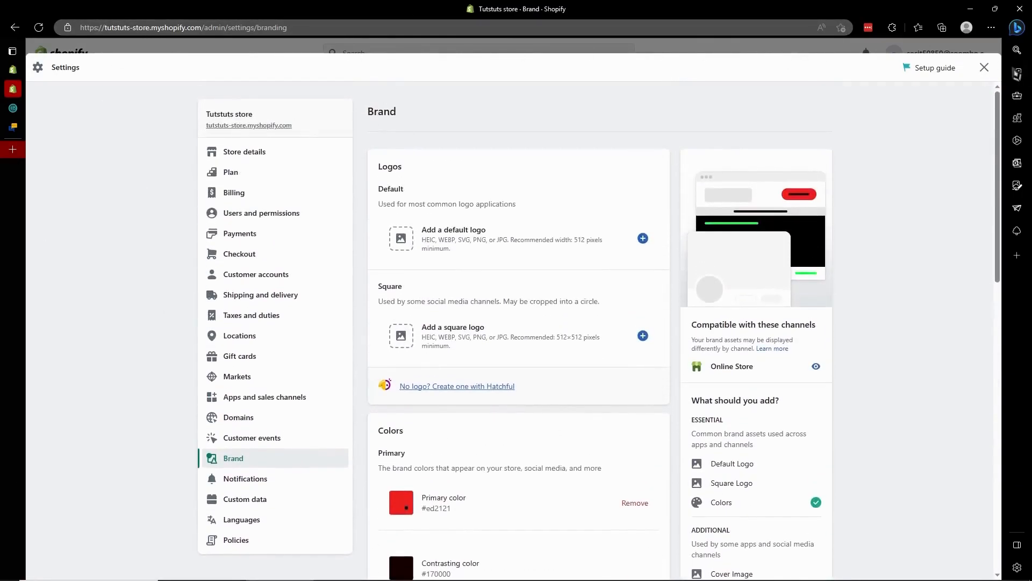
Close the settings and open the Dawn theme for customization to examine its header, announcement bar and image banner sections.
left_click(984, 67)
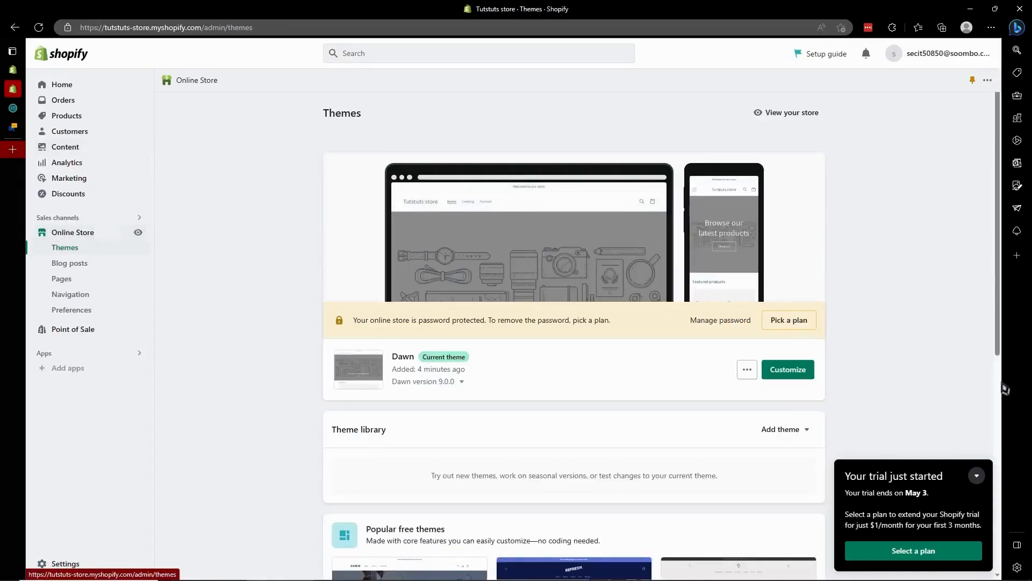
left_click(775, 375)
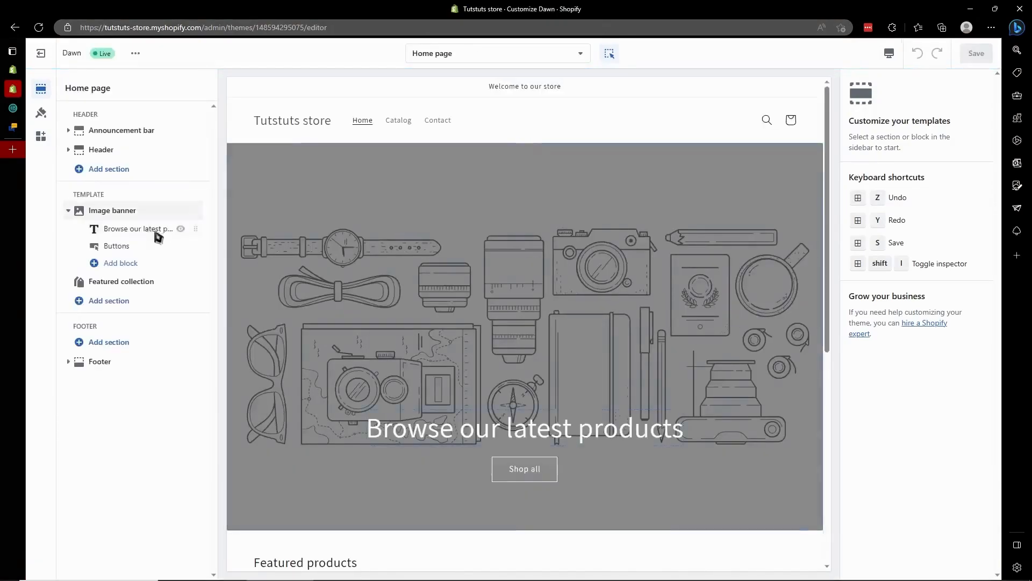
left_click(115, 154)
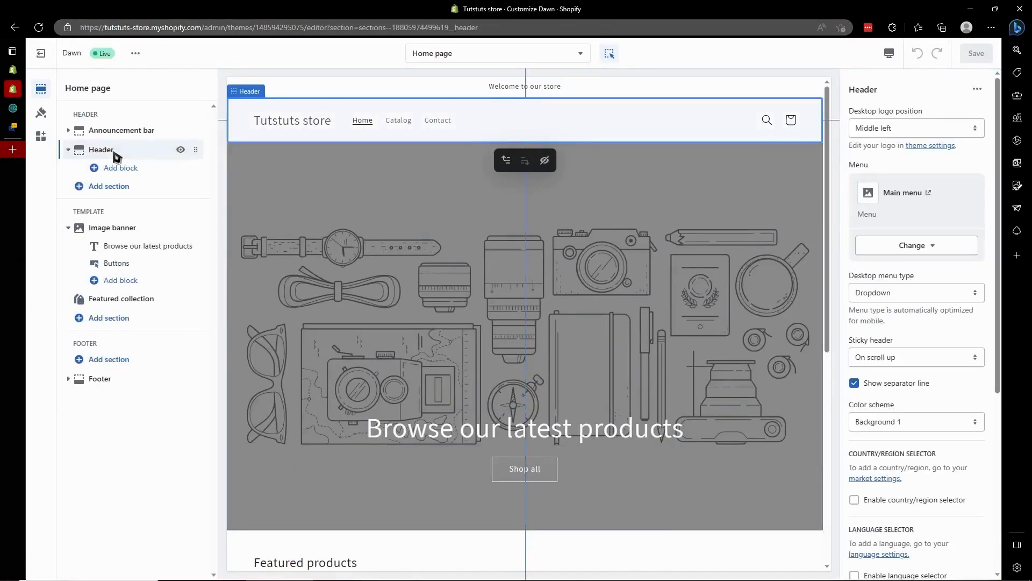
left_click(133, 135)
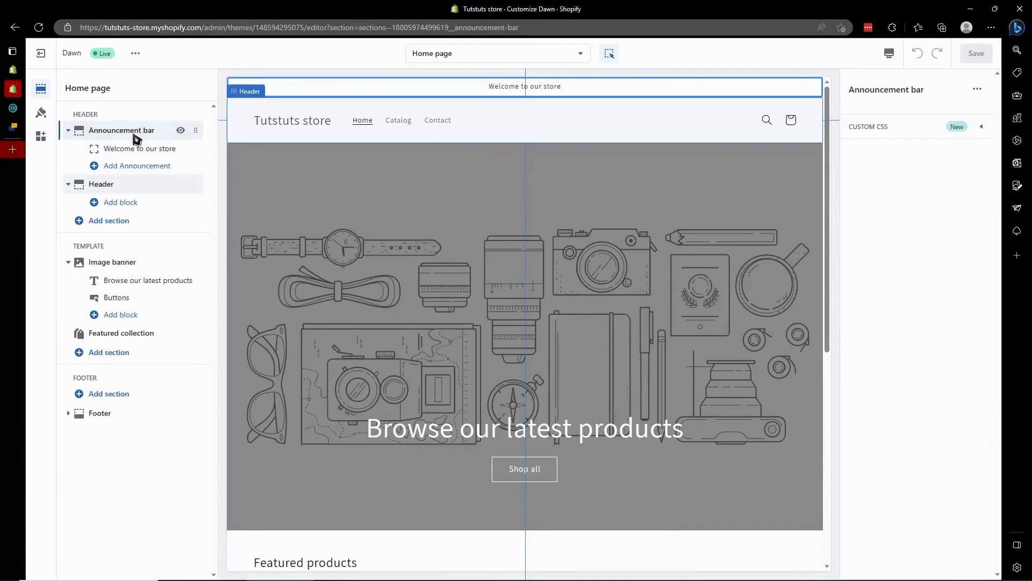
left_click(132, 265)
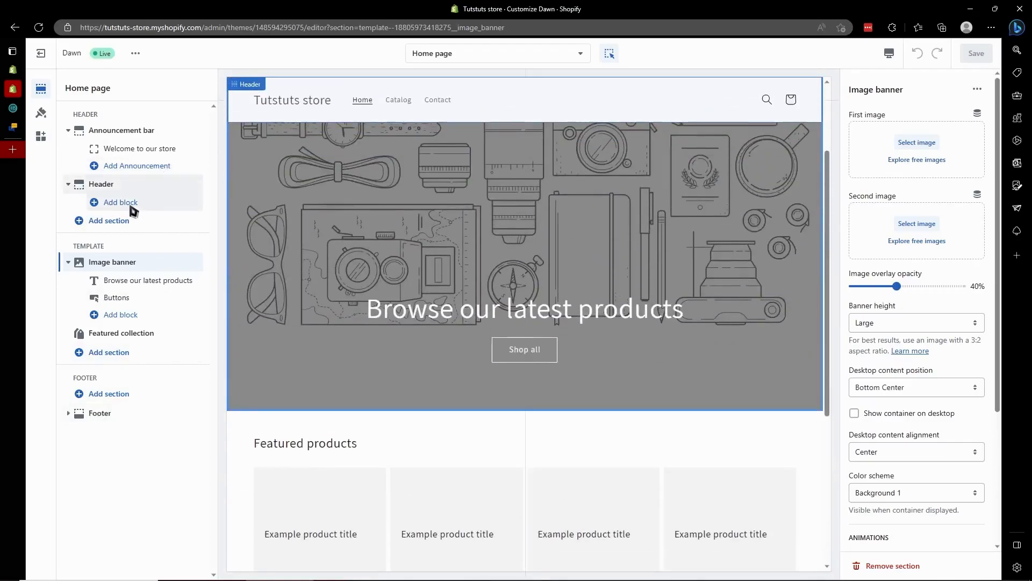
left_click(132, 205)
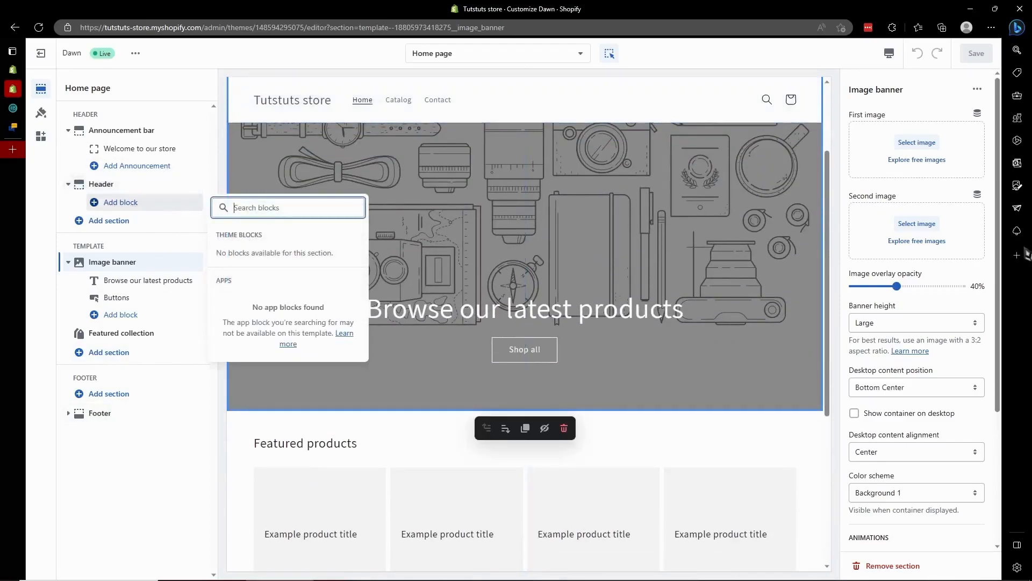
left_click(906, 267)
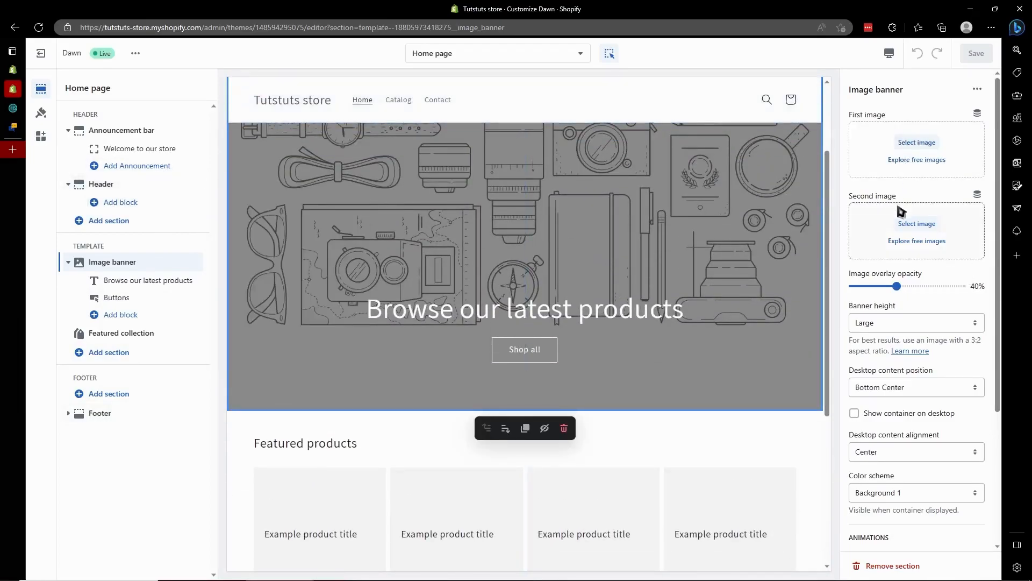
Look through the image banner's height, content position, color scheme, animation and mobile layout settings, keeping the banner height at Large.
left_click(917, 324)
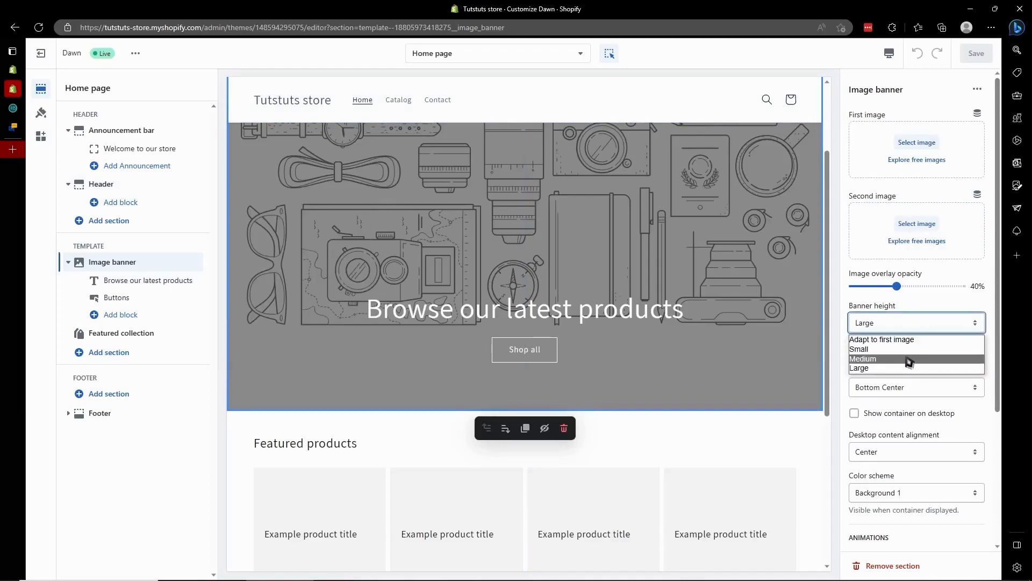
scroll(792, 345, "up", 3)
left_click(906, 324)
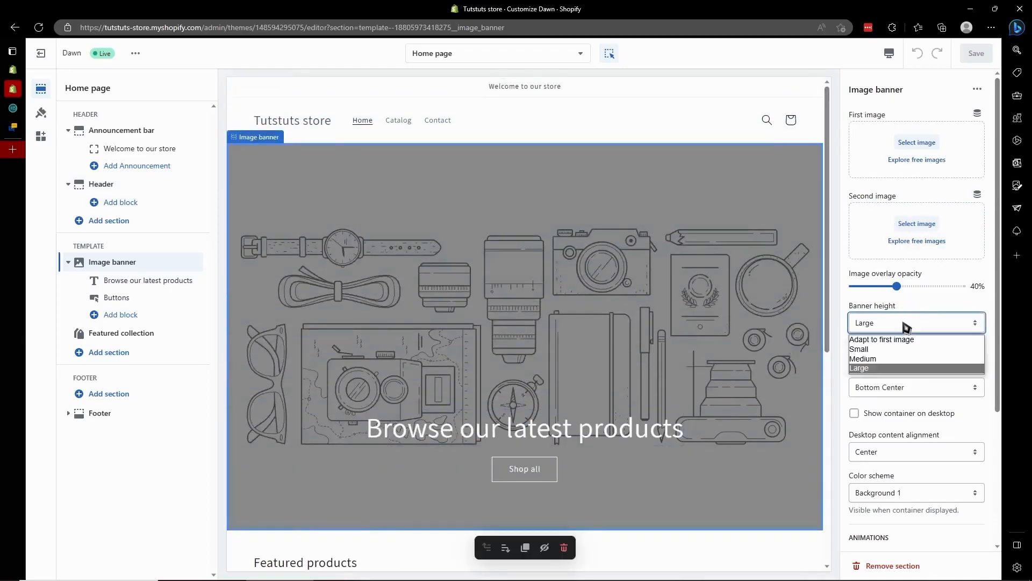
left_click(895, 369)
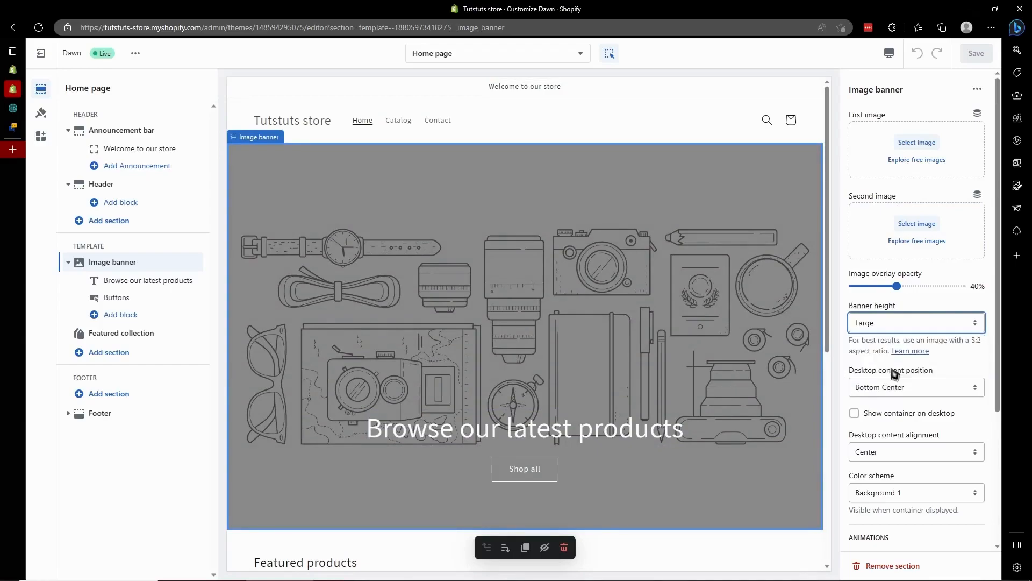
scroll(900, 392, "down", 2)
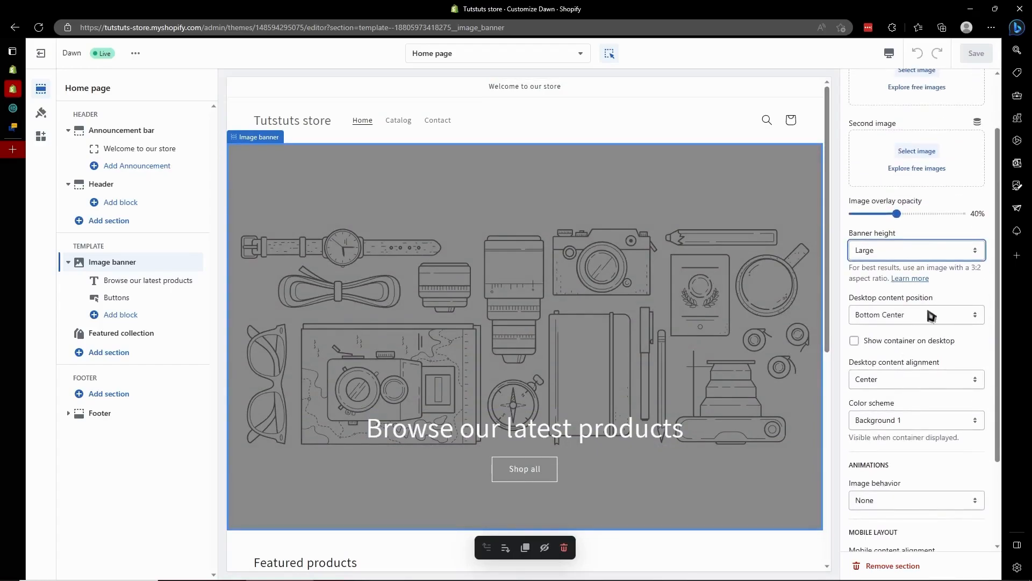
scroll(925, 322, "down", 2)
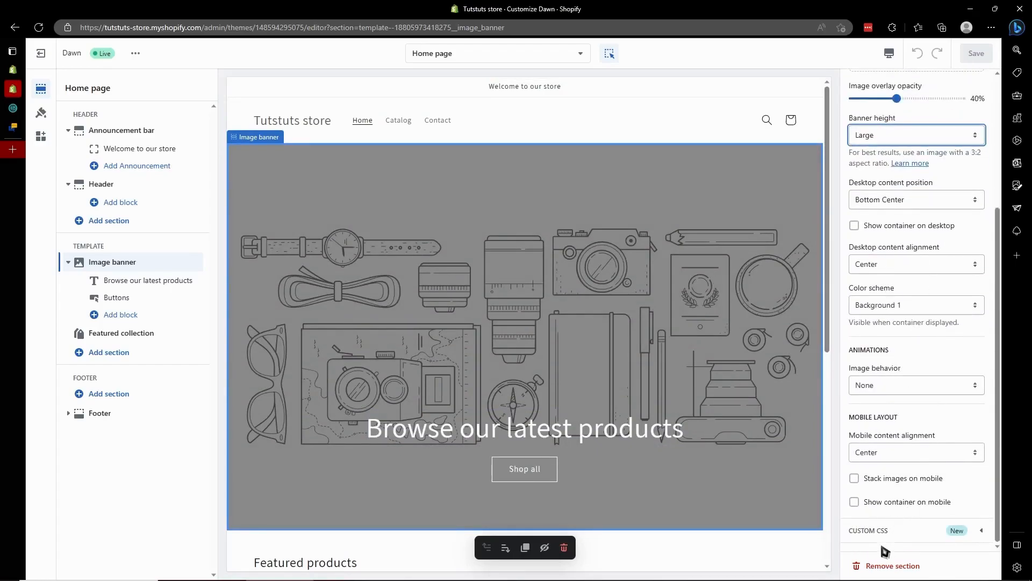
left_click(413, 193)
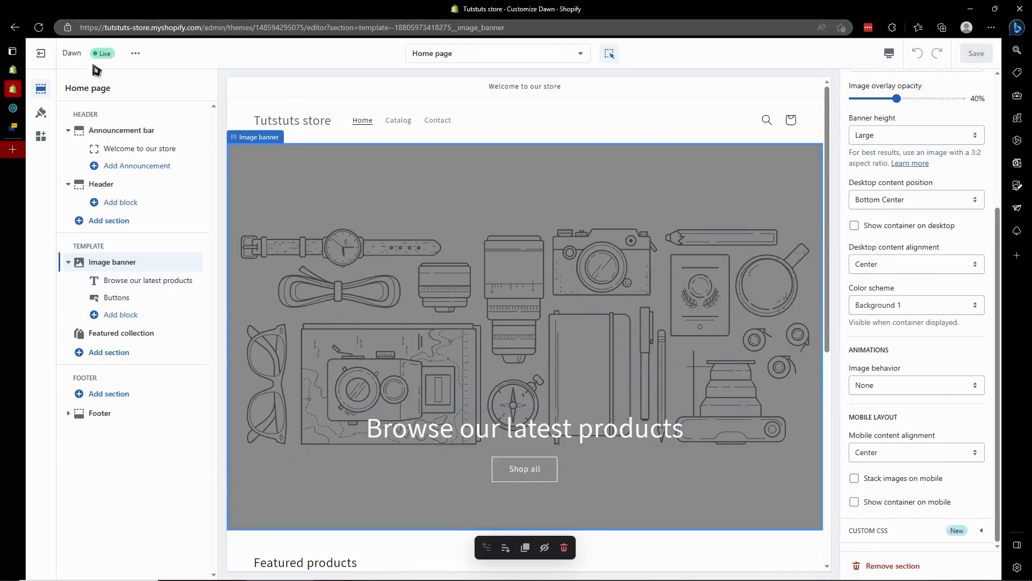
Leave the theme editor and open the store's app recommendations.
left_click(41, 54)
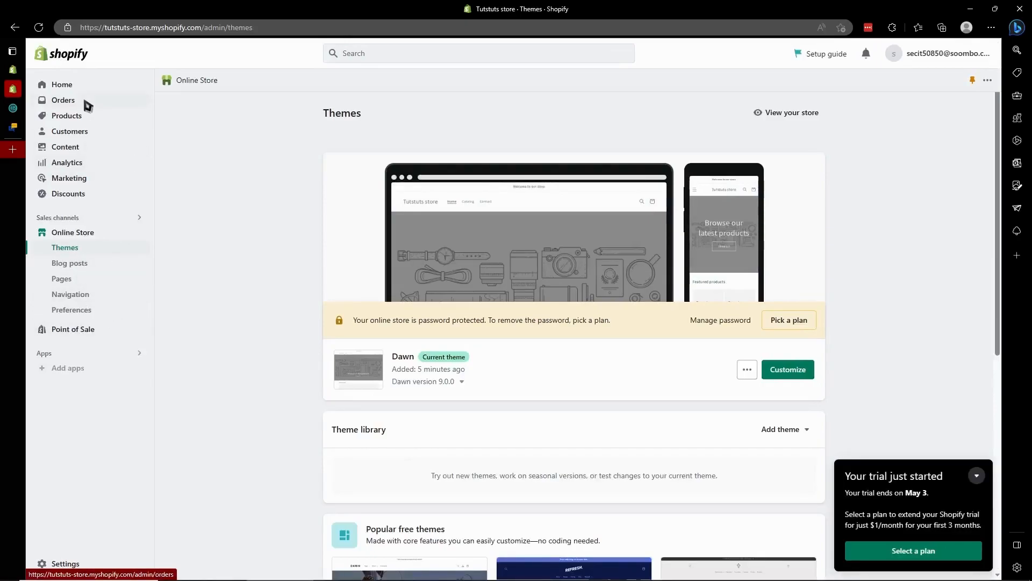
left_click(82, 372)
left_click(73, 356)
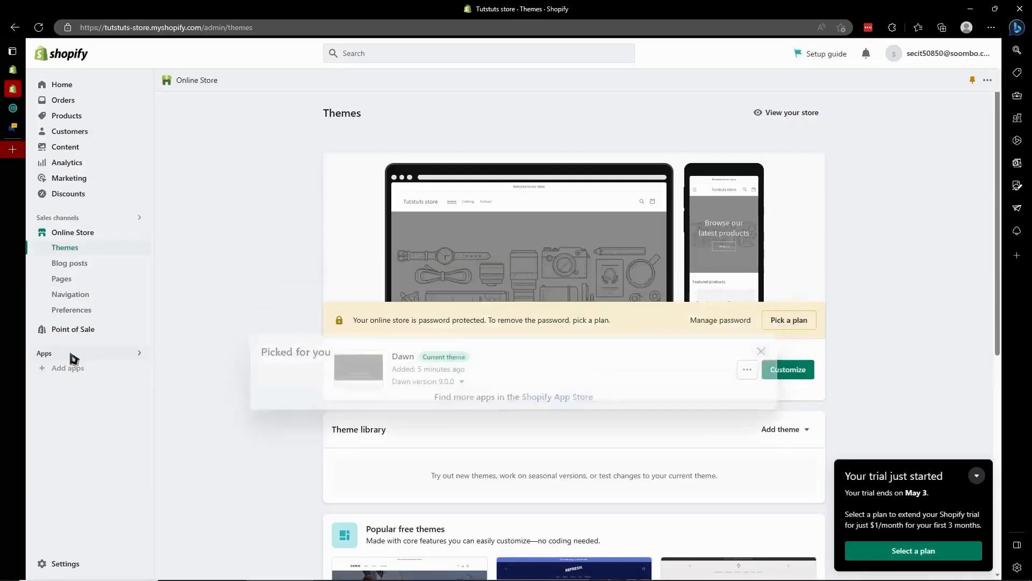
left_click(122, 365)
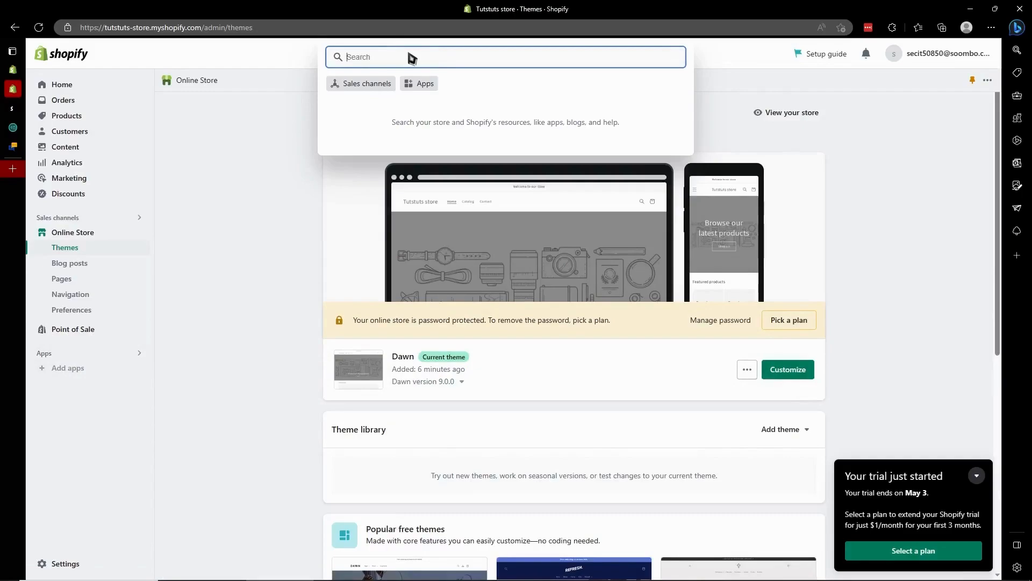
Search the Shopify App Store for "gempages" and install the GemPages Landing Page Builder app.
type("gempages")
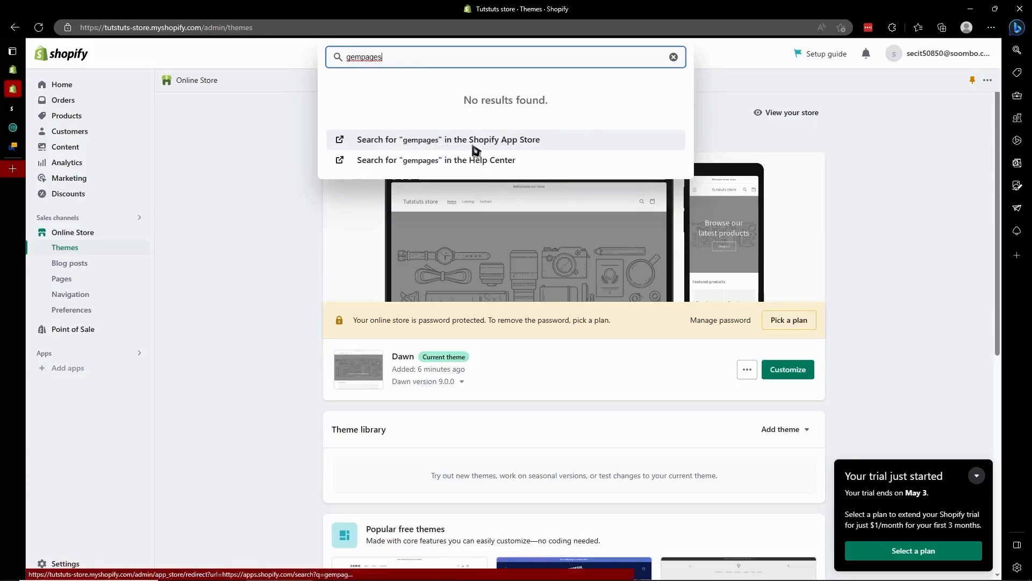
left_click(513, 141)
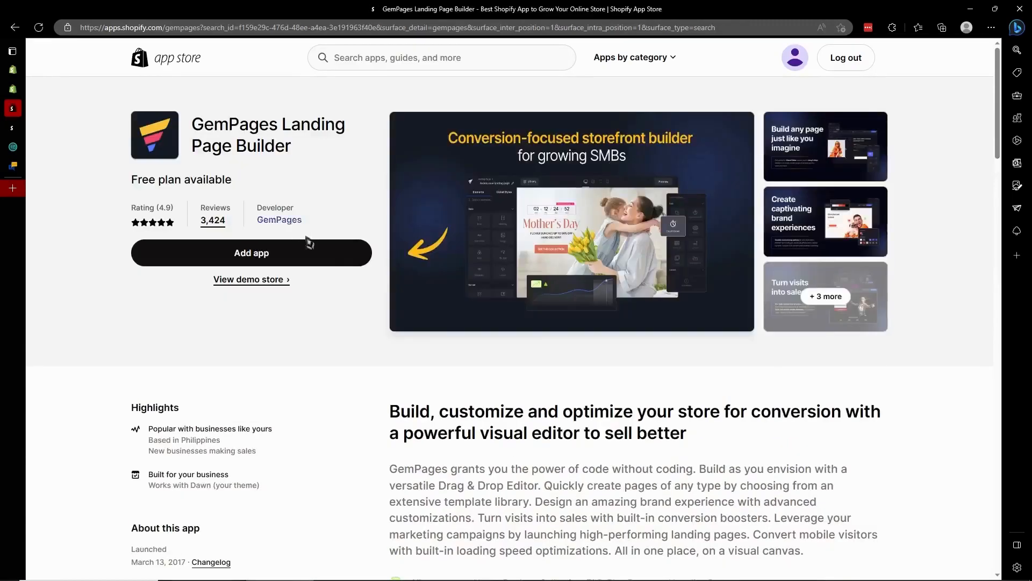
left_click(323, 257)
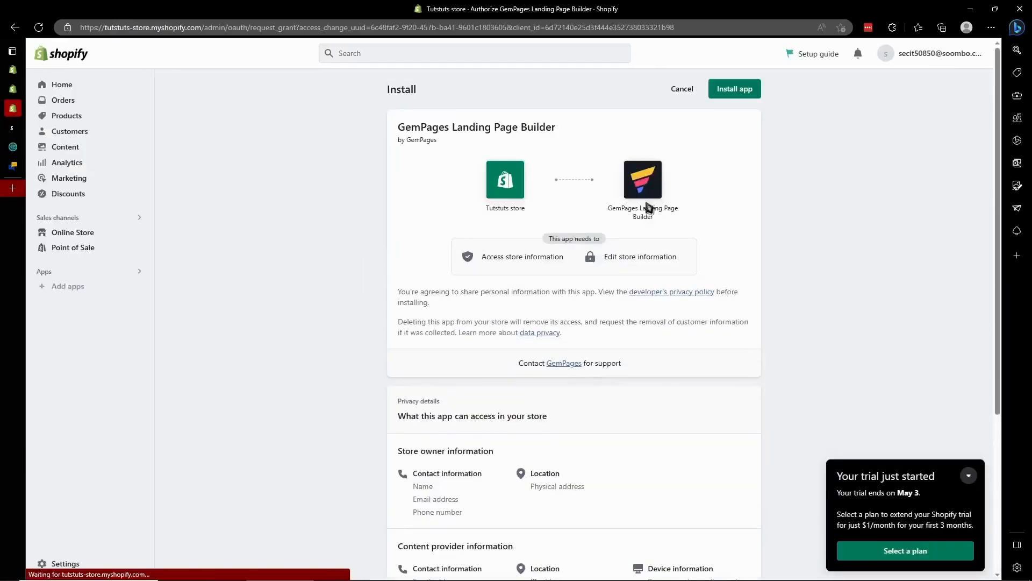
left_click(738, 89)
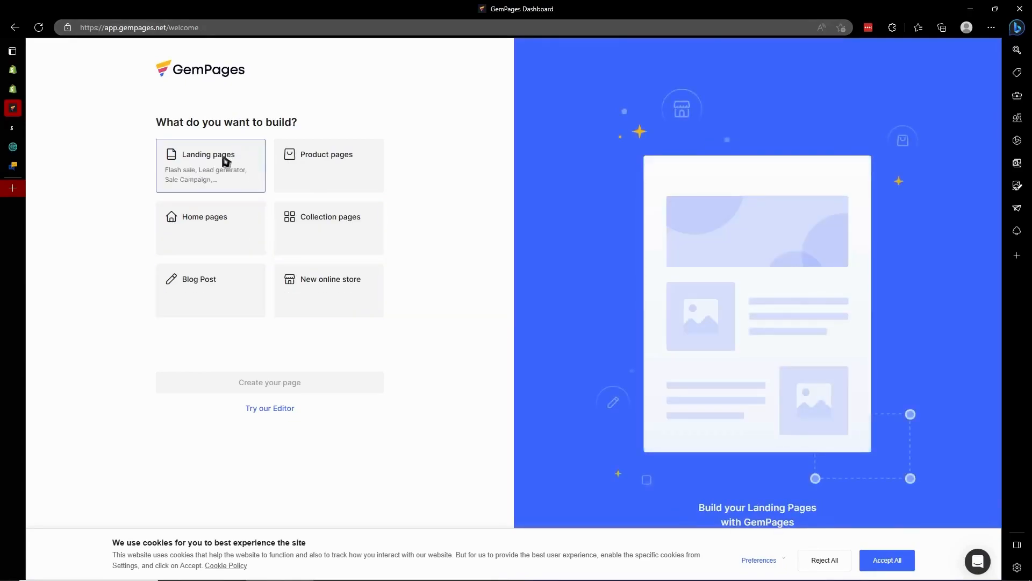
Choose landing pages as what to build in GemPages and open its editor with an untitled page.
left_click(226, 160)
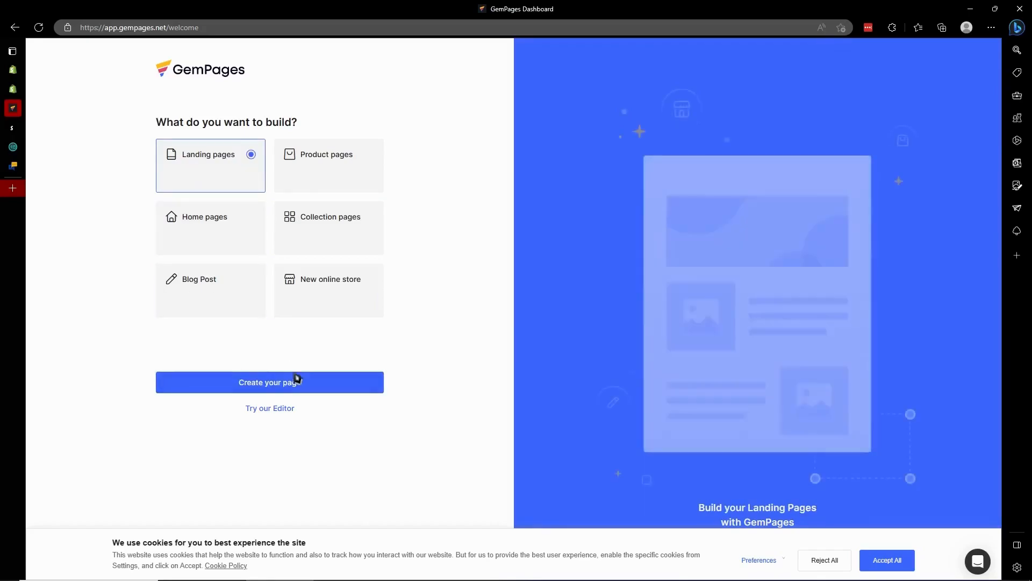
left_click(276, 410)
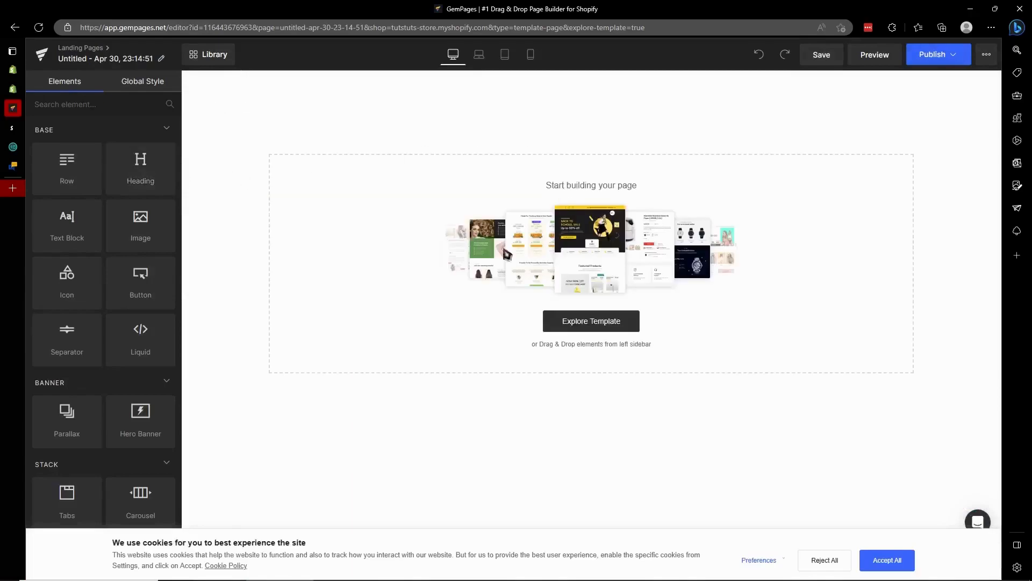
Look through the available page elements, from the base and banner groups down to the product, booster and form fields.
scroll(119, 483, "down", 5)
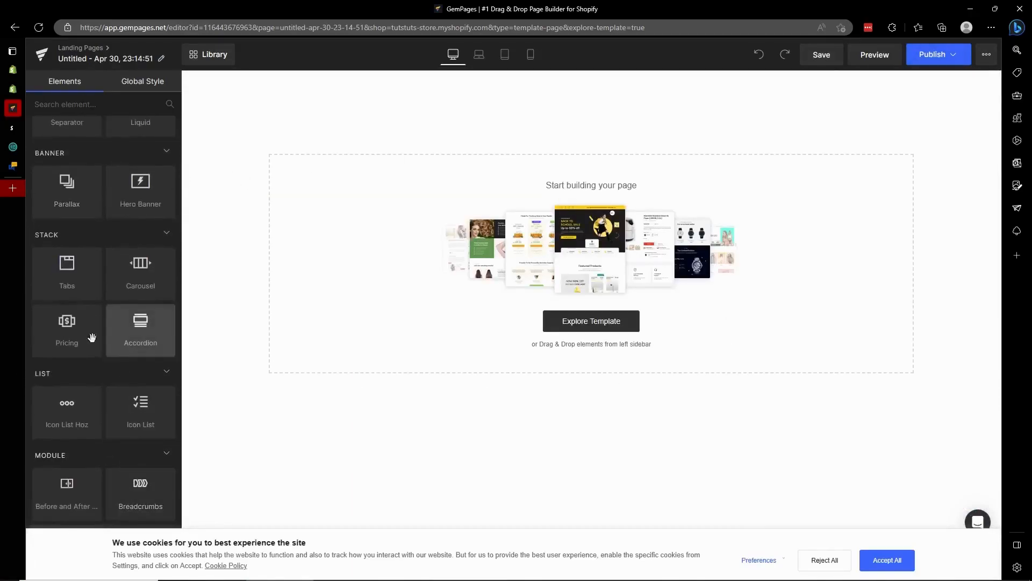
scroll(129, 483, "down", 12)
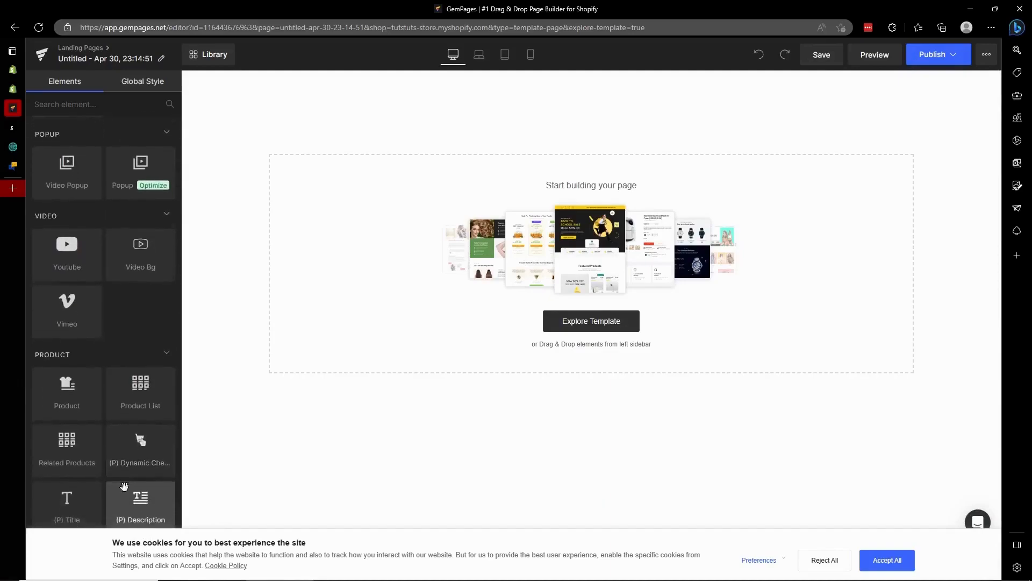
scroll(126, 486, "down", 5)
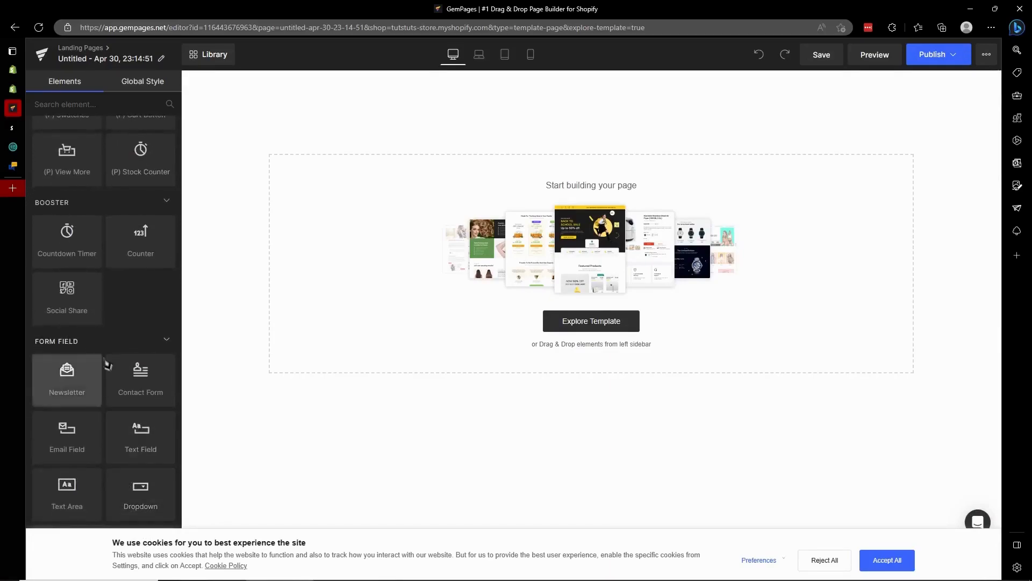
scroll(108, 365, "up", 8)
scroll(108, 365, "up", 5)
scroll(135, 412, "down", 4)
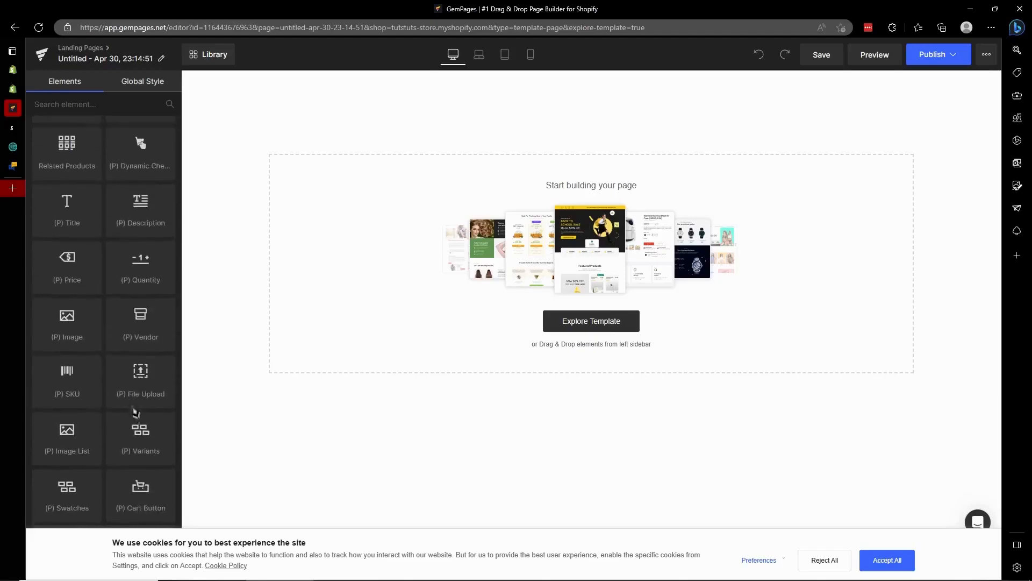
scroll(139, 323, "up", 14)
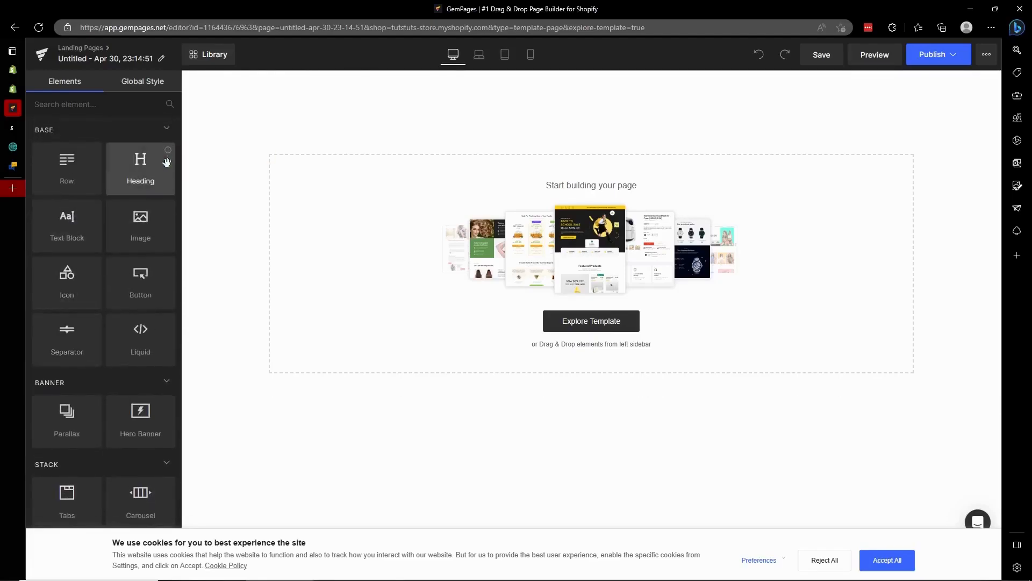
Place a heading element at the top of the empty page and leave the editor for the page type selection.
left_click_drag(159, 163, 370, 138)
left_click(486, 113)
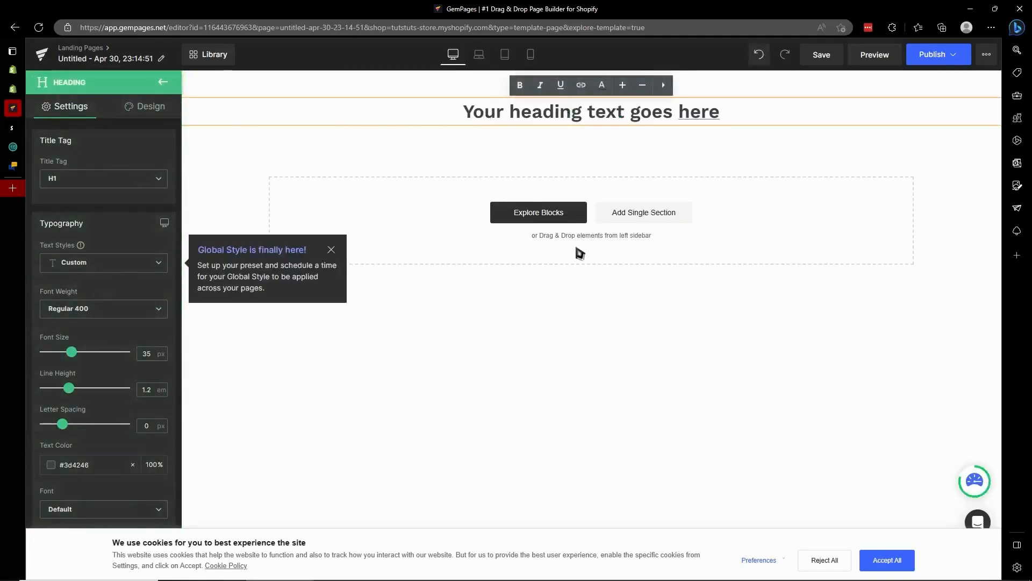
key("alt+Left")
left_click(567, 86)
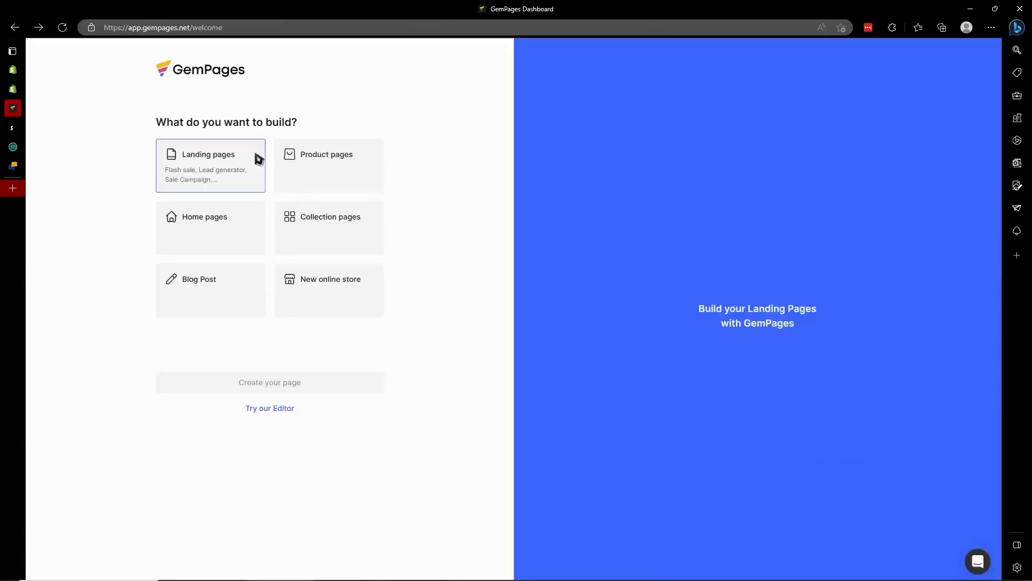
Create another untitled page of the landing page type and return to the page type selection.
left_click(259, 159)
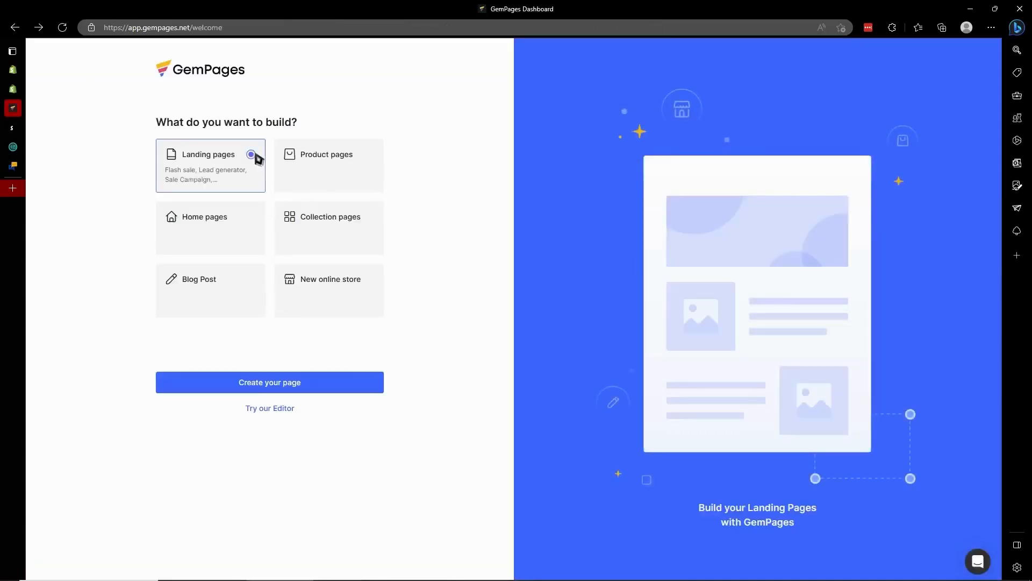
left_click(300, 383)
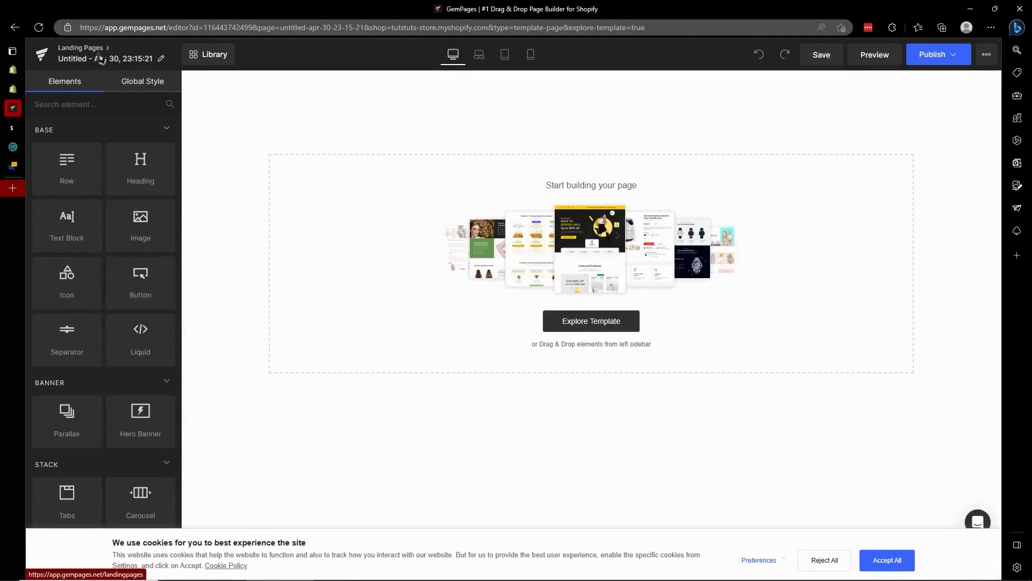
key("alt+Left")
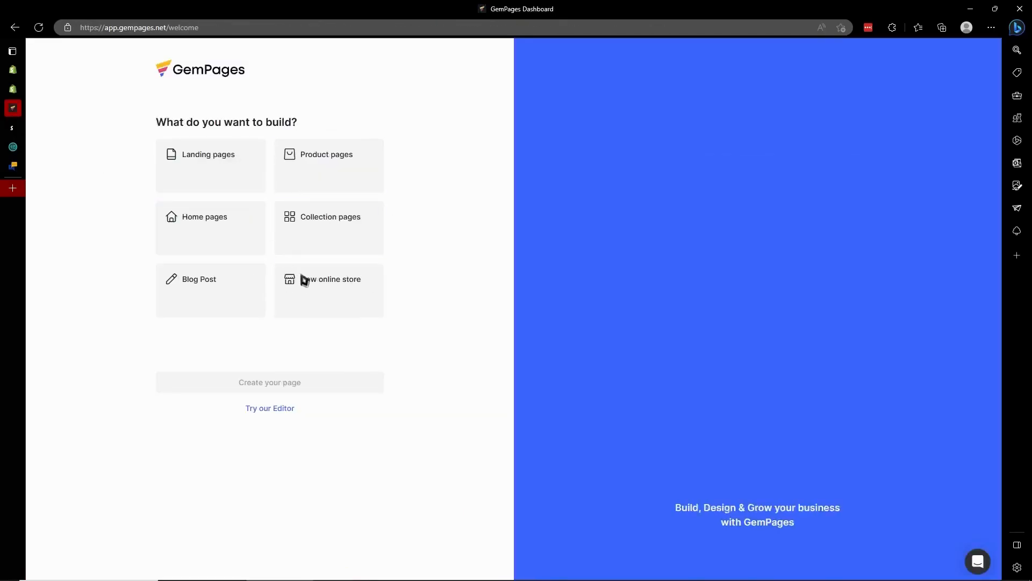
Switch to the Shopify admin, search it for "gempages" and open the GemPages Landing Page Builder app.
left_click(12, 89)
left_click(12, 70)
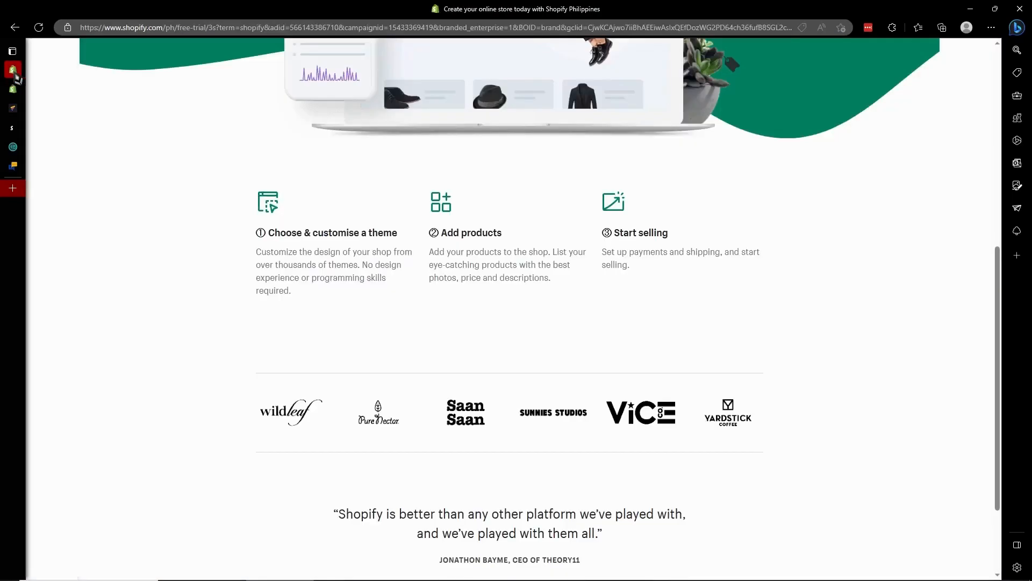
left_click(13, 88)
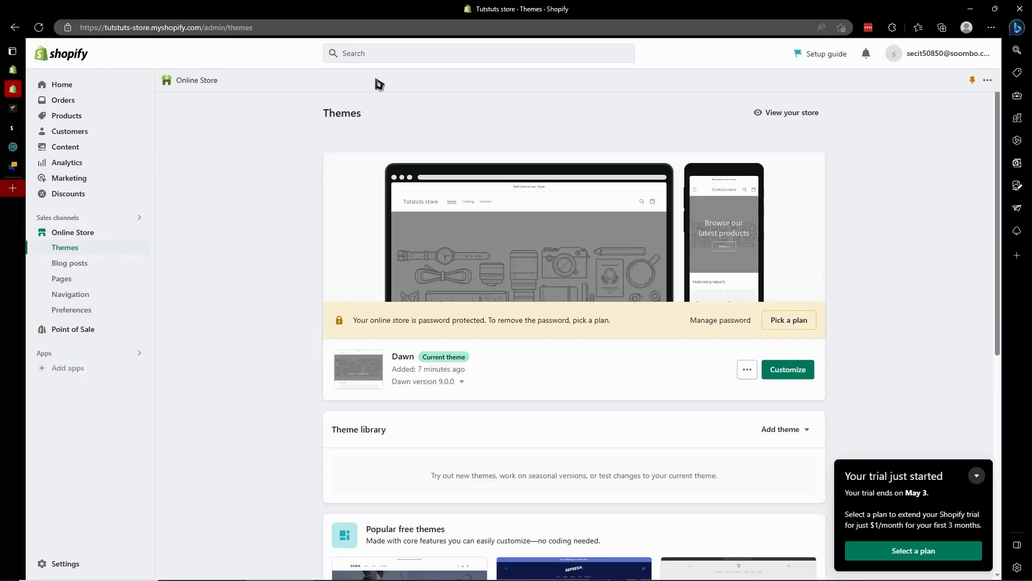
left_click(392, 54)
type("gem")
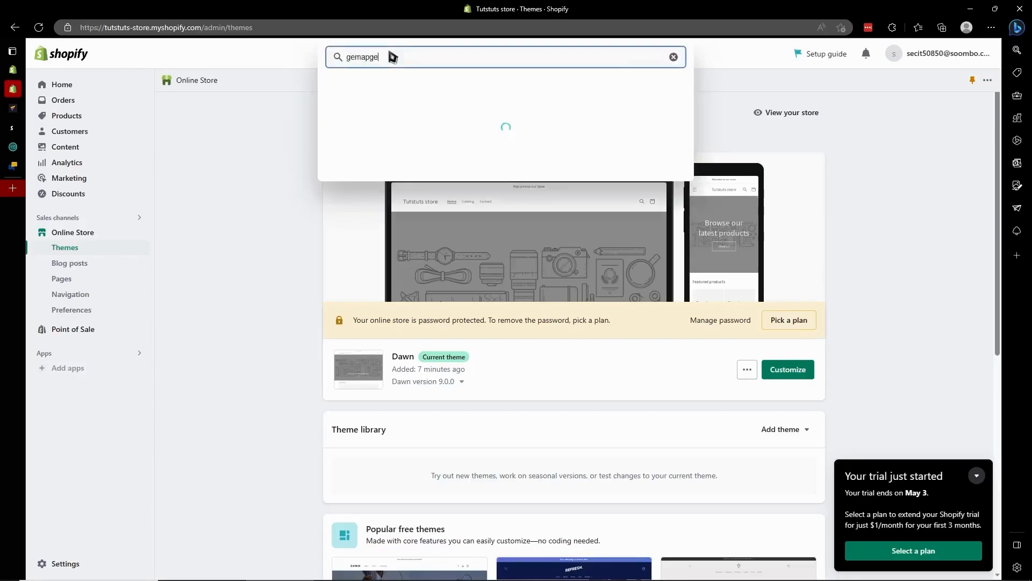
type("pages")
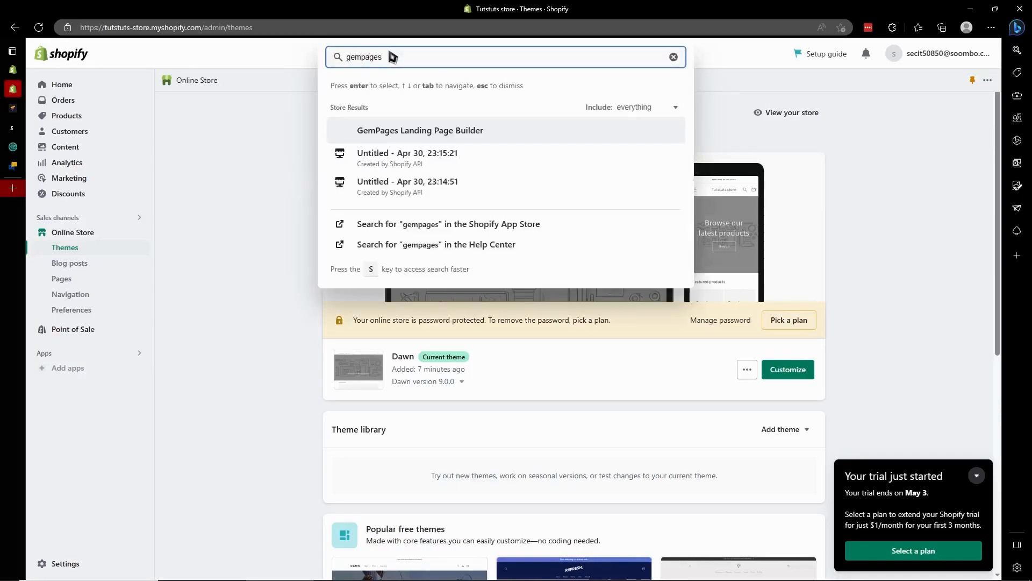
left_click(445, 132)
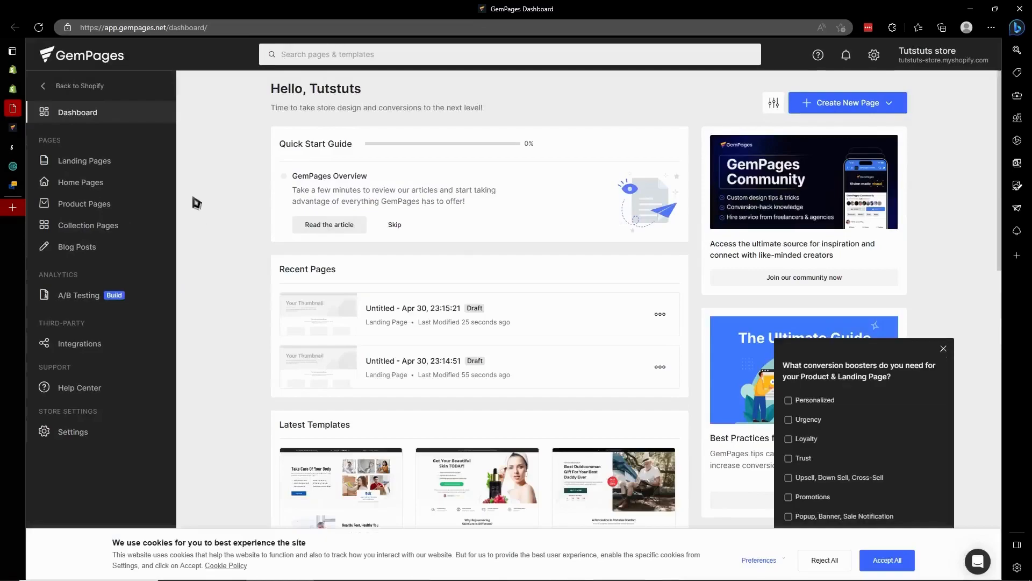
View the landing pages list and open the GemShoes template for editing from the dashboard's latest templates.
left_click(126, 173)
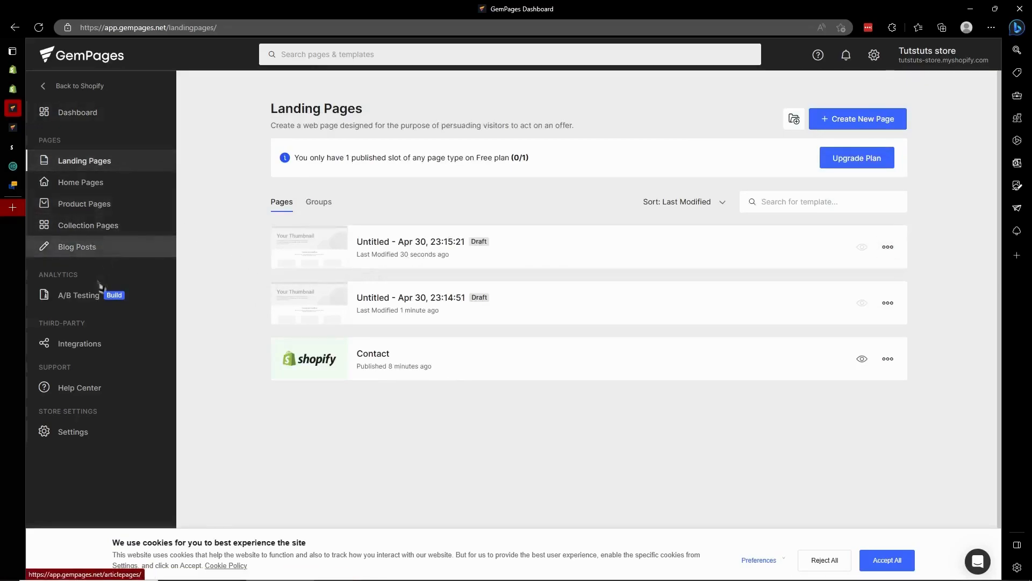
left_click(101, 116)
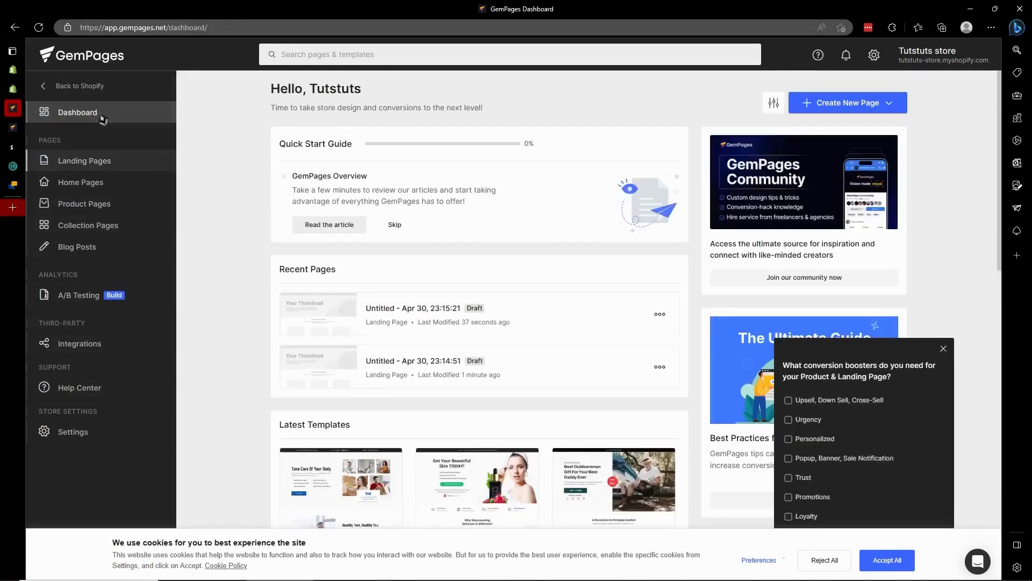
scroll(484, 242, "down", 3)
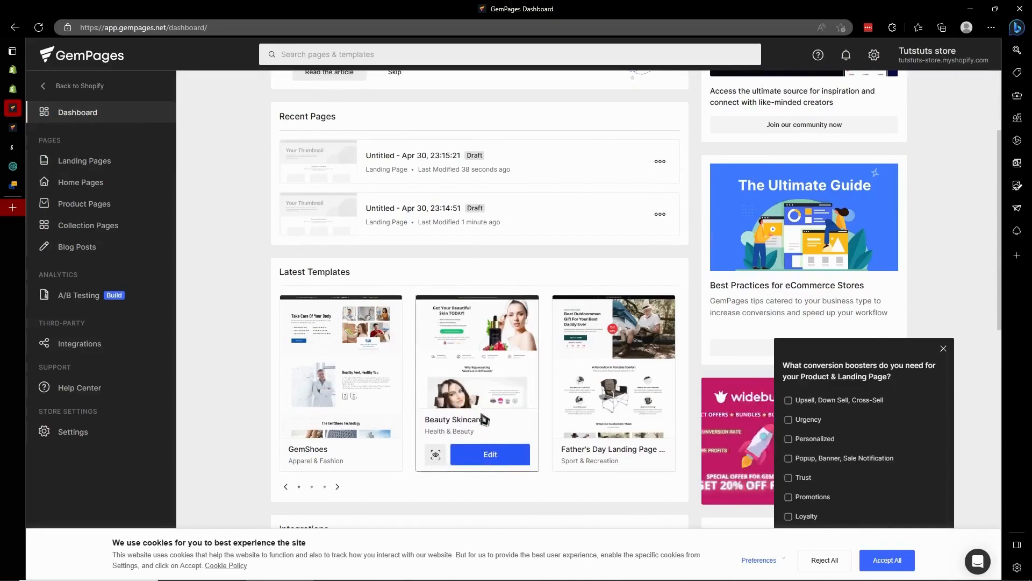
left_click(364, 385)
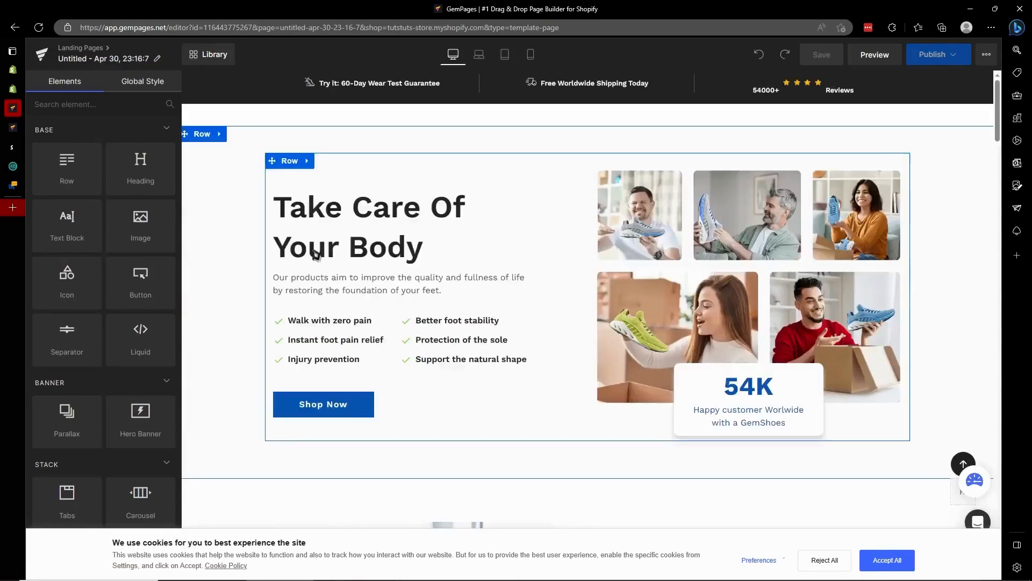
Look through the GemShoes template's sections, including the doctor photo's image settings and a row's layout settings.
scroll(440, 370, "down", 4)
left_click(442, 371)
scroll(442, 371, "up", 5)
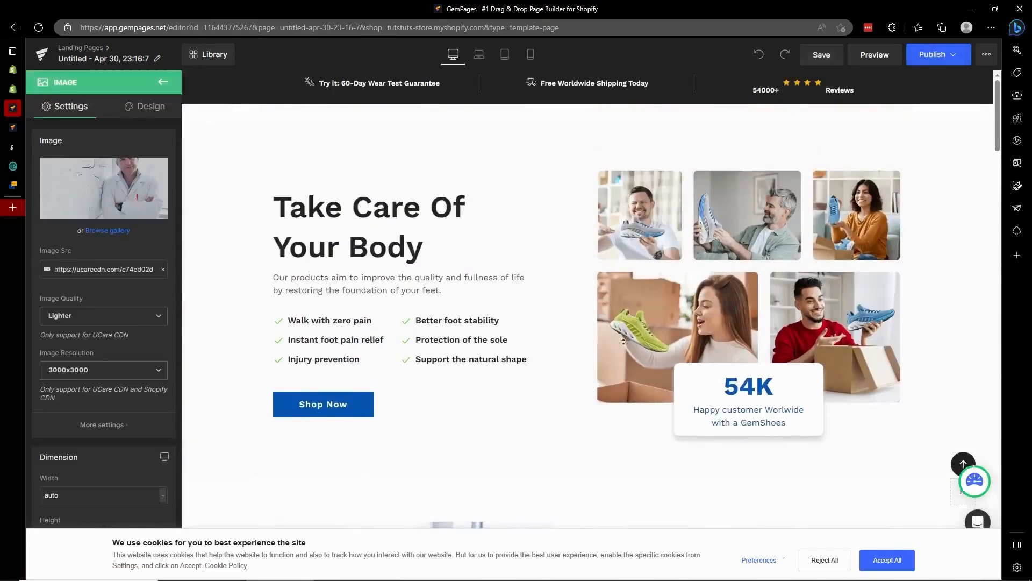
scroll(526, 271, "down", 10)
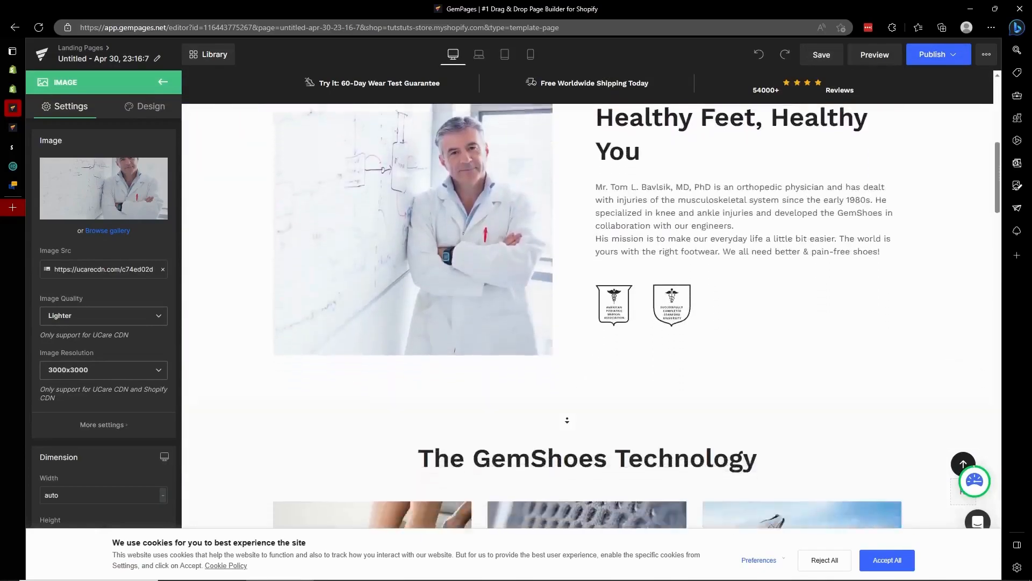
scroll(564, 420, "down", 12)
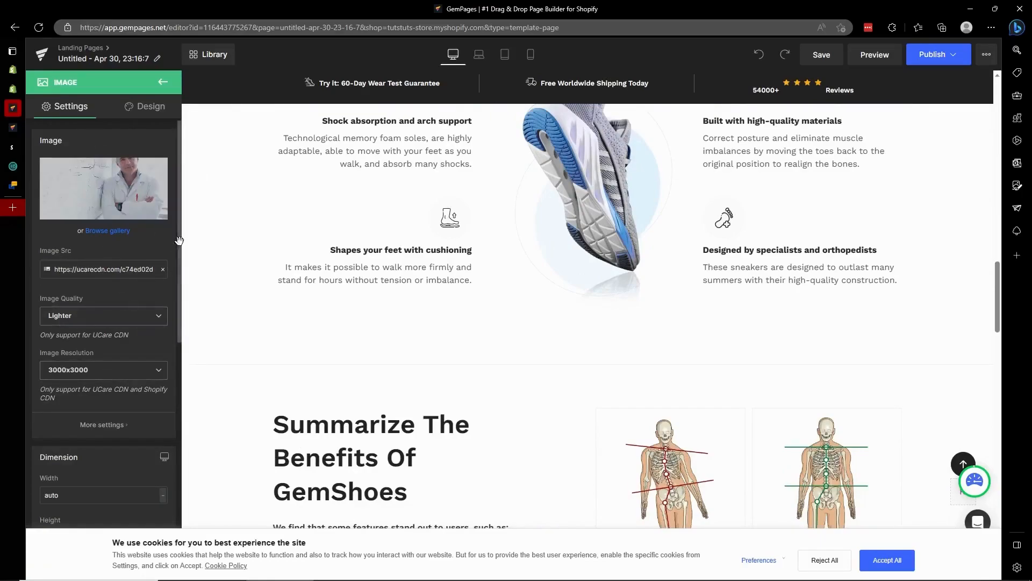
scroll(179, 278, "down", 1)
left_click_drag(179, 278, 180, 481)
left_click(416, 355)
View the page's publishing options with template name, URL and meta description, and close them without publishing.
scroll(416, 355, "up", 15)
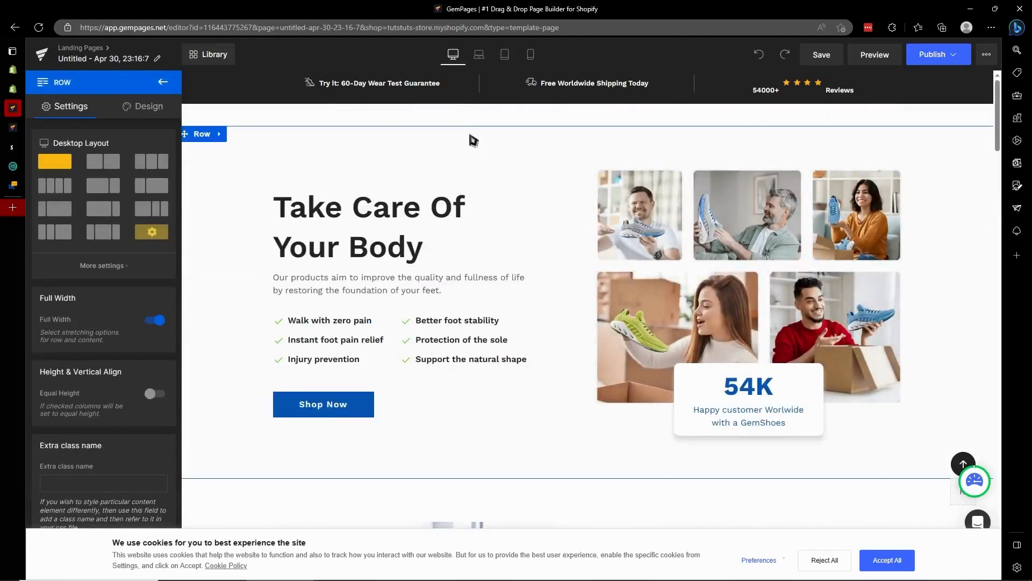
left_click(937, 56)
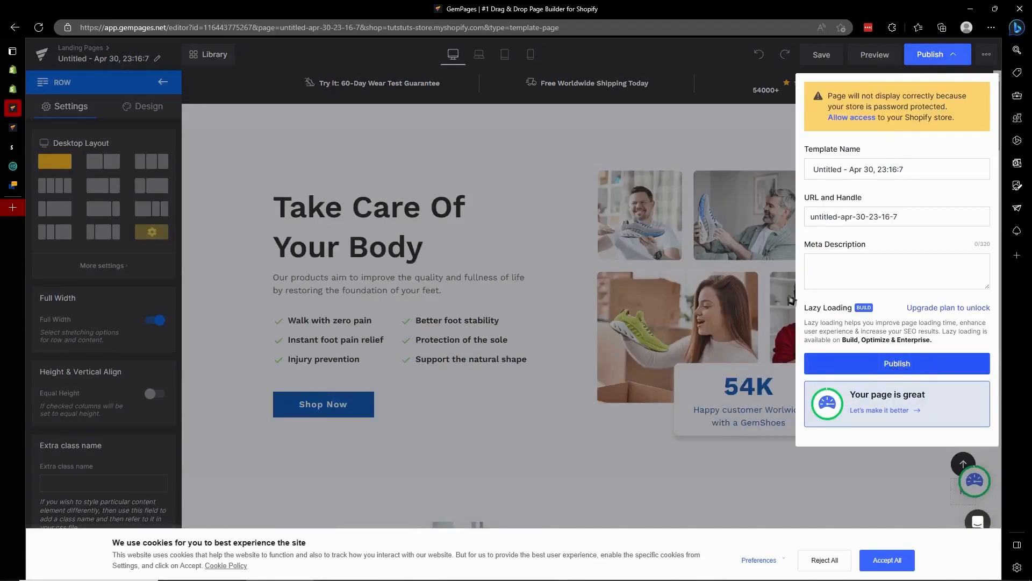
left_click(262, 132)
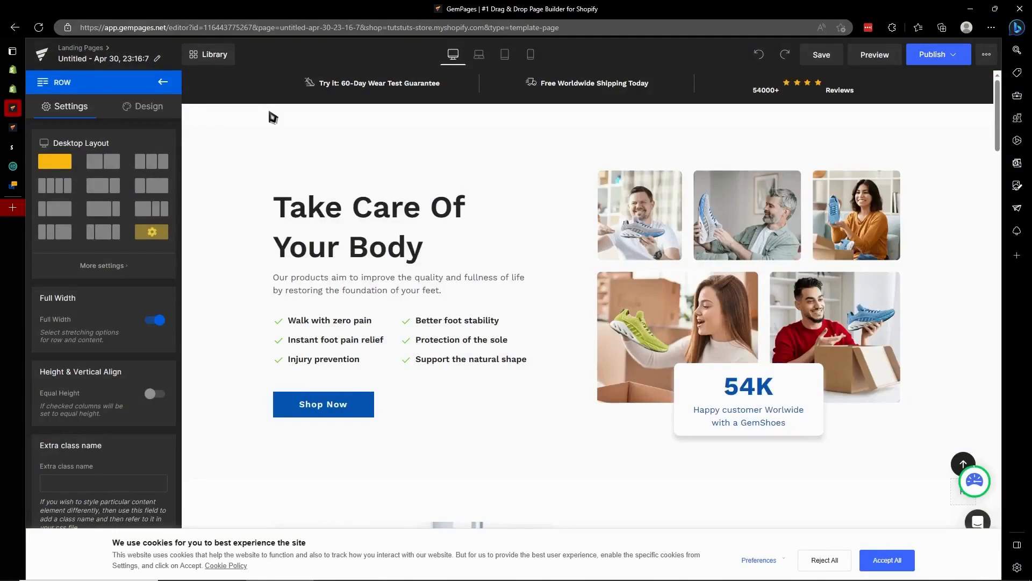
Switch back to the Shopify admin's Themes page, view the store details settings and close them.
left_click(12, 90)
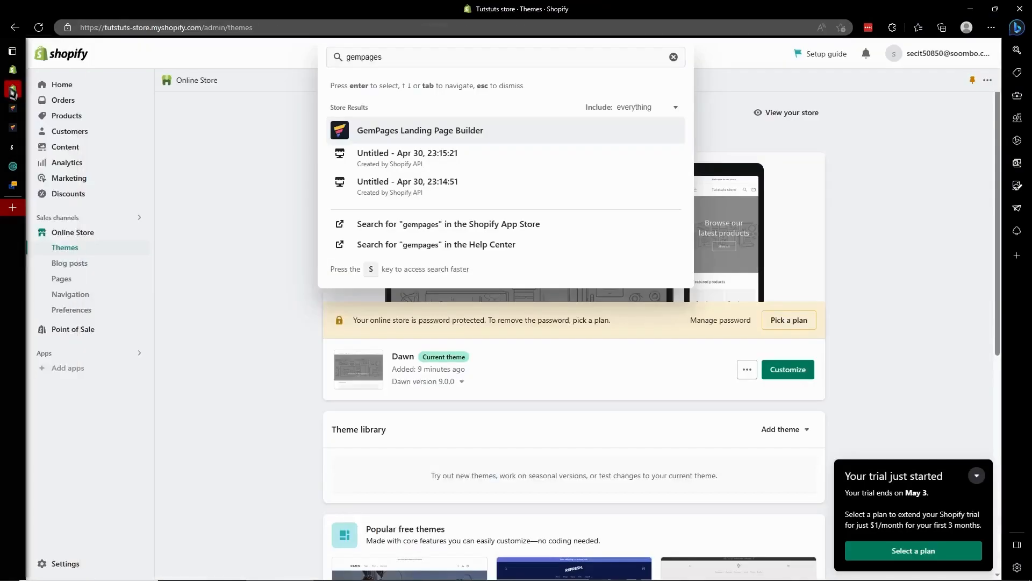
left_click(18, 128)
left_click(13, 149)
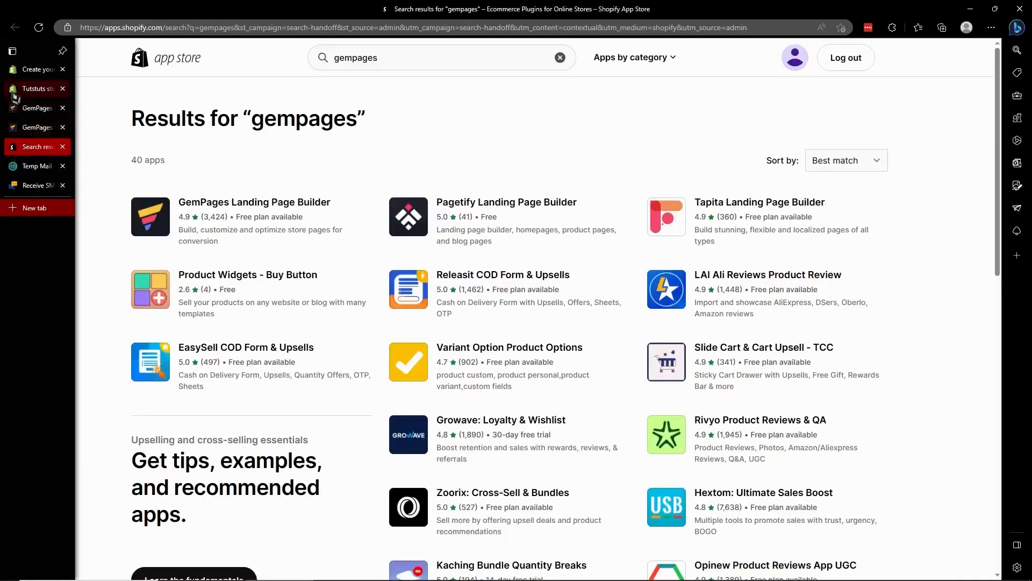
left_click(33, 89)
left_click(211, 252)
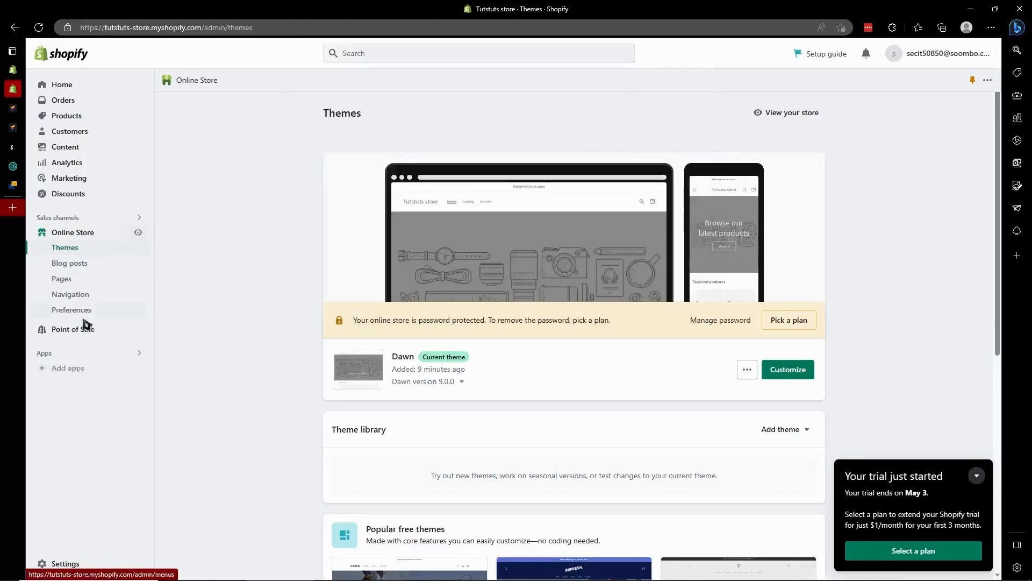
left_click(76, 562)
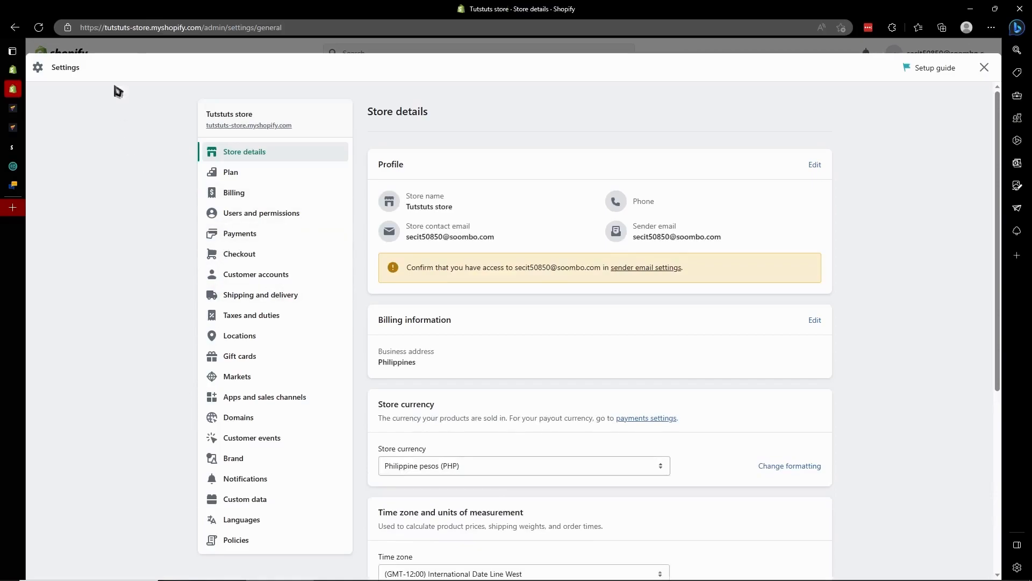
key("Escape")
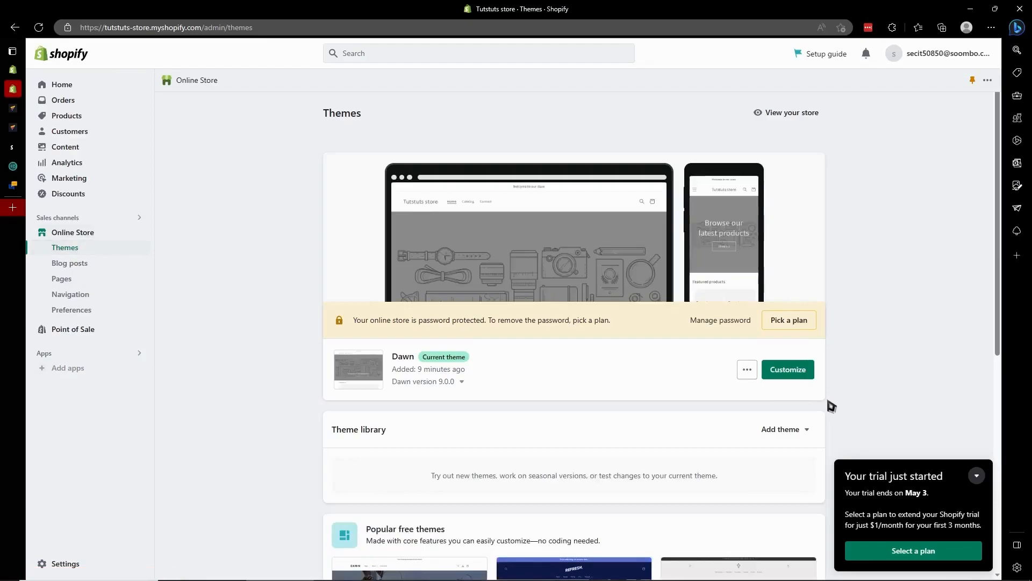
Look through the popular free themes on the Themes page and compare them with the GemShoes page in GemPages.
scroll(622, 412, "down", 4)
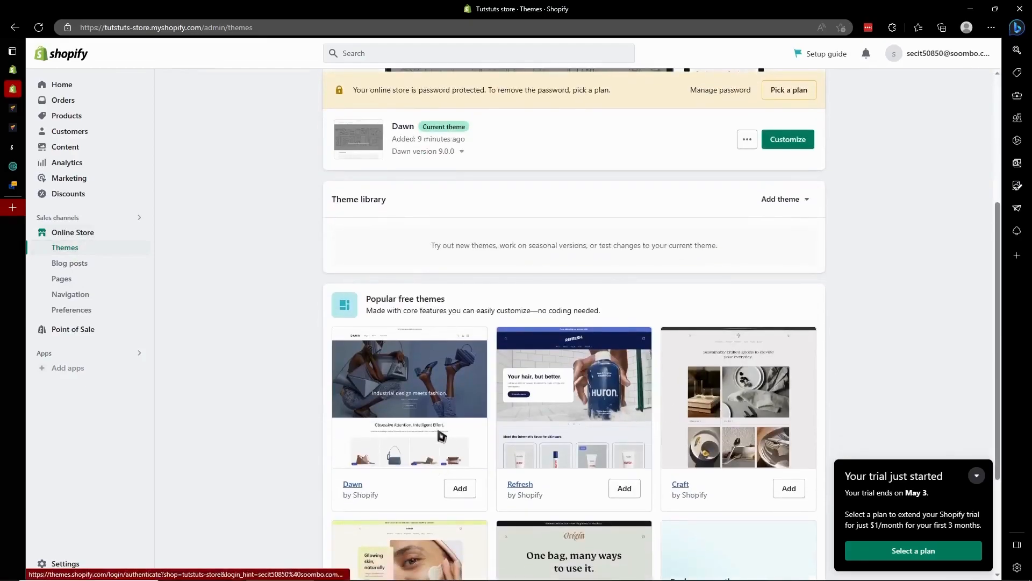
scroll(441, 435, "down", 3)
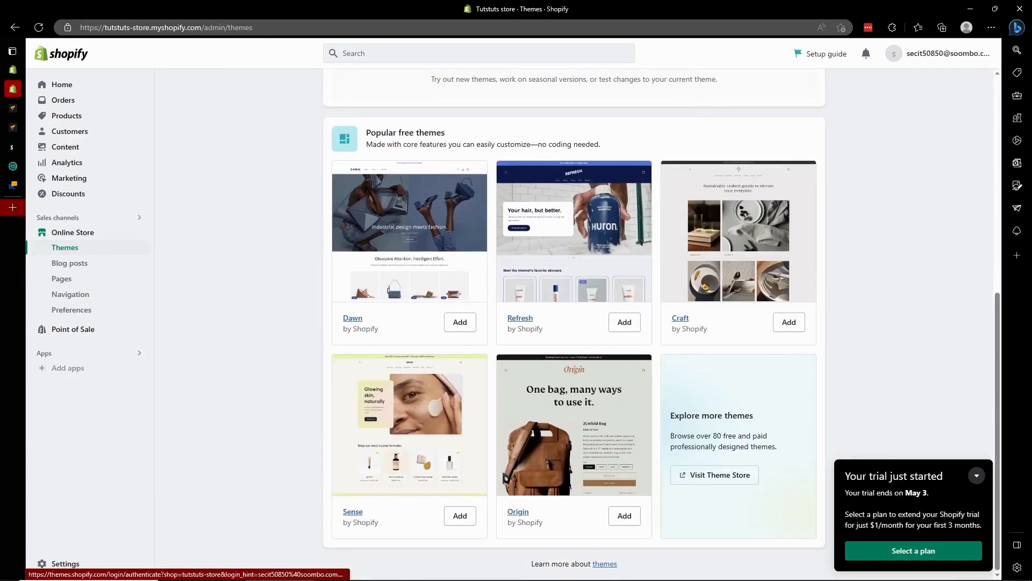
left_click(12, 108)
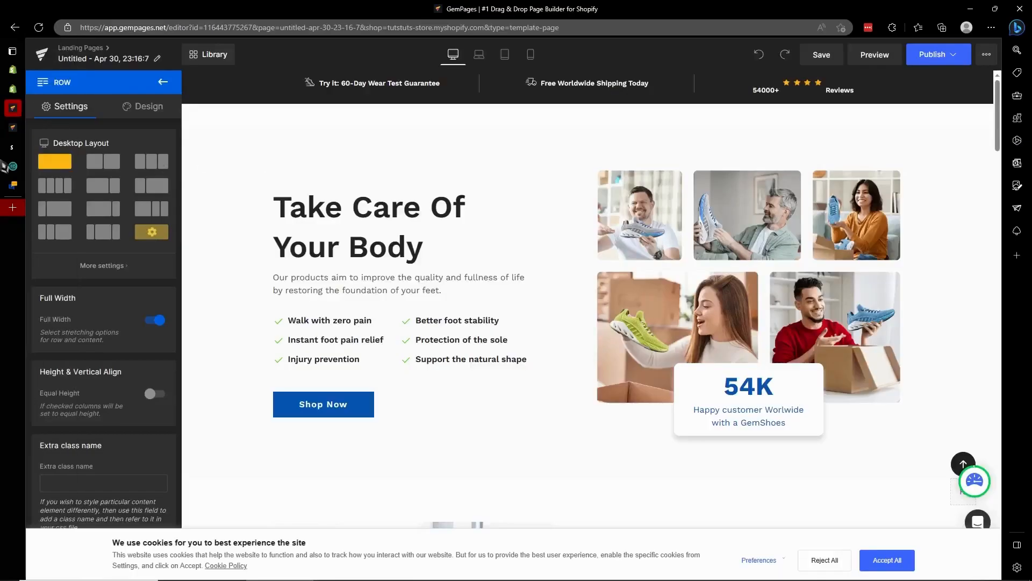
left_click(12, 88)
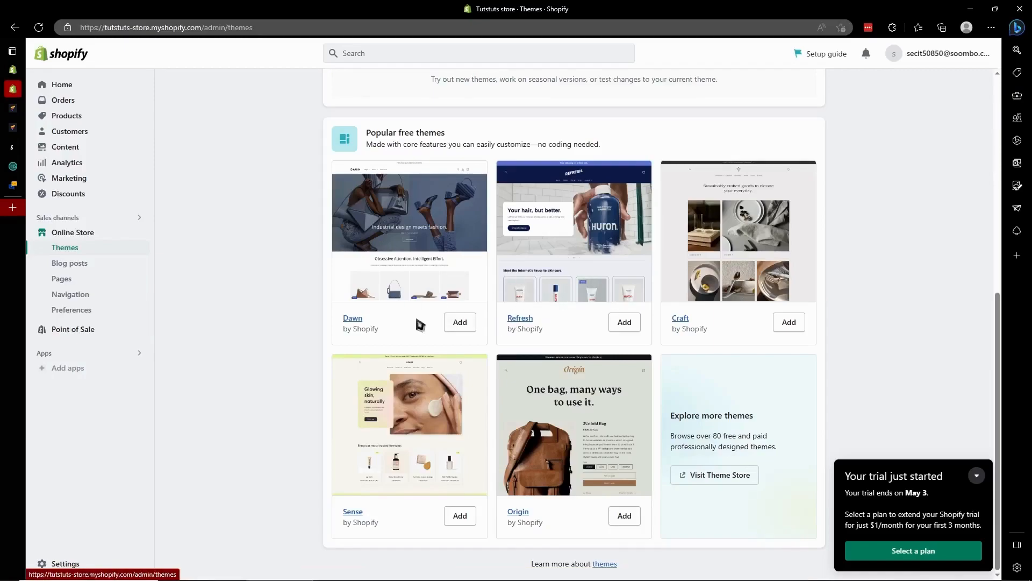
scroll(424, 324, "up", 3)
scroll(550, 407, "down", 2)
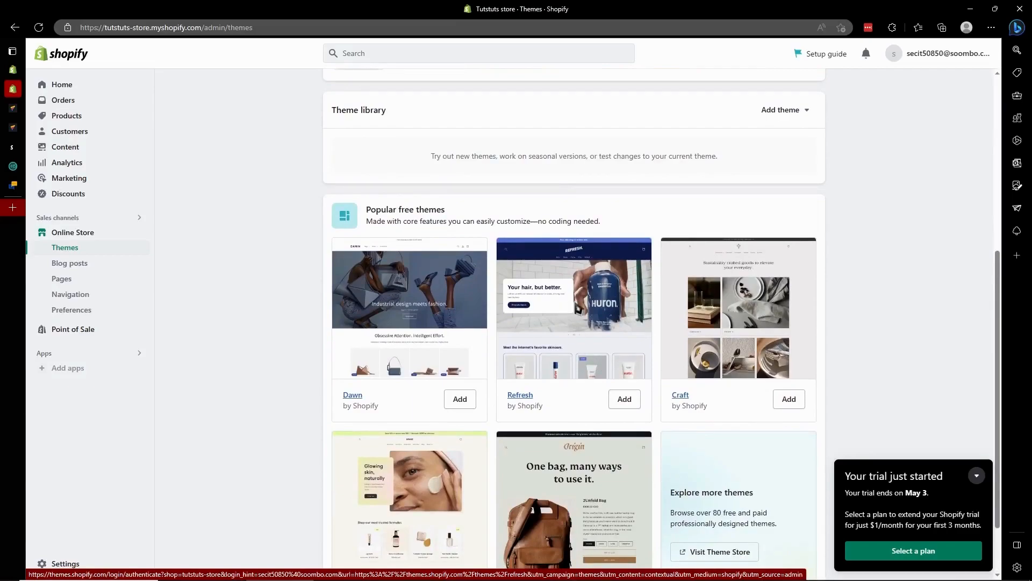
Add the free Refresh theme to the store's theme library.
left_click(625, 401)
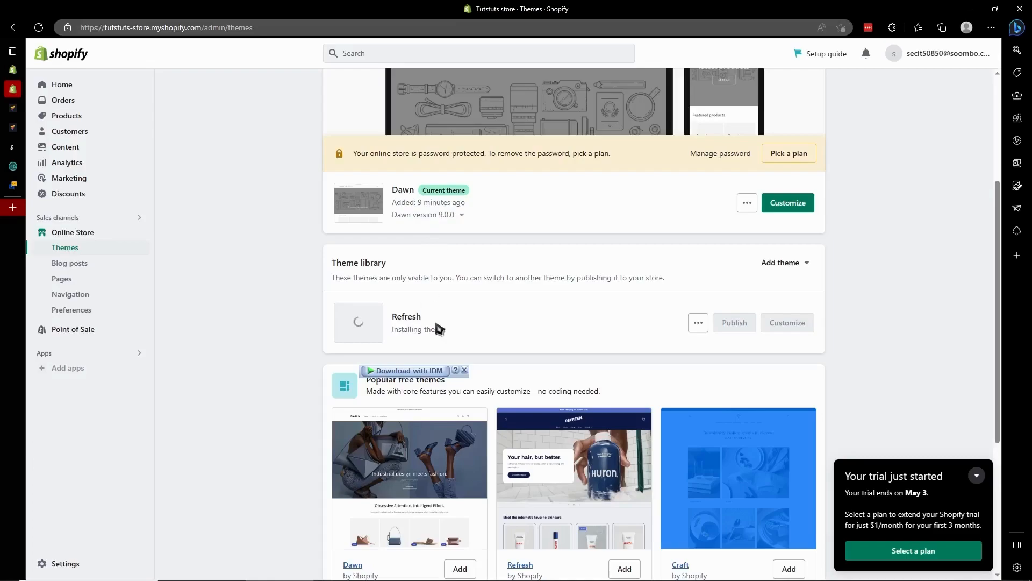
left_click_drag(394, 330, 444, 334)
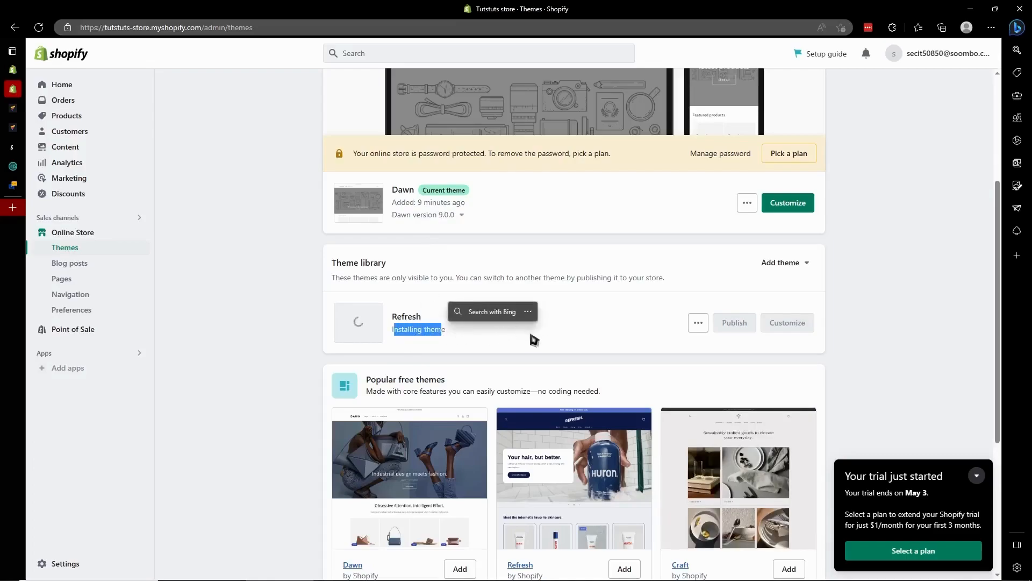
left_click(558, 334)
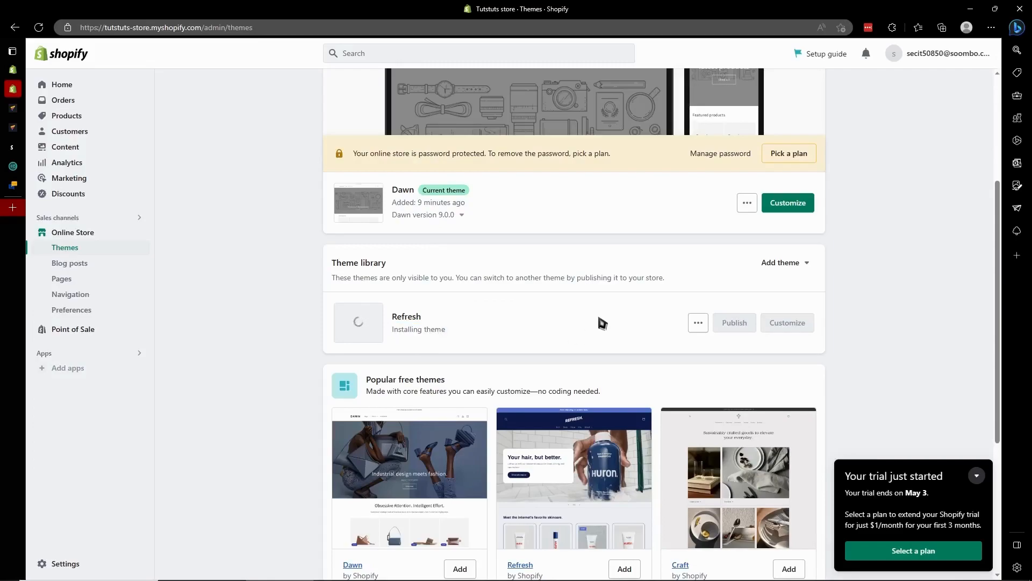
Open the Shopify Theme Store in a separate browser tab and switch to it.
scroll(484, 449, "down", 4)
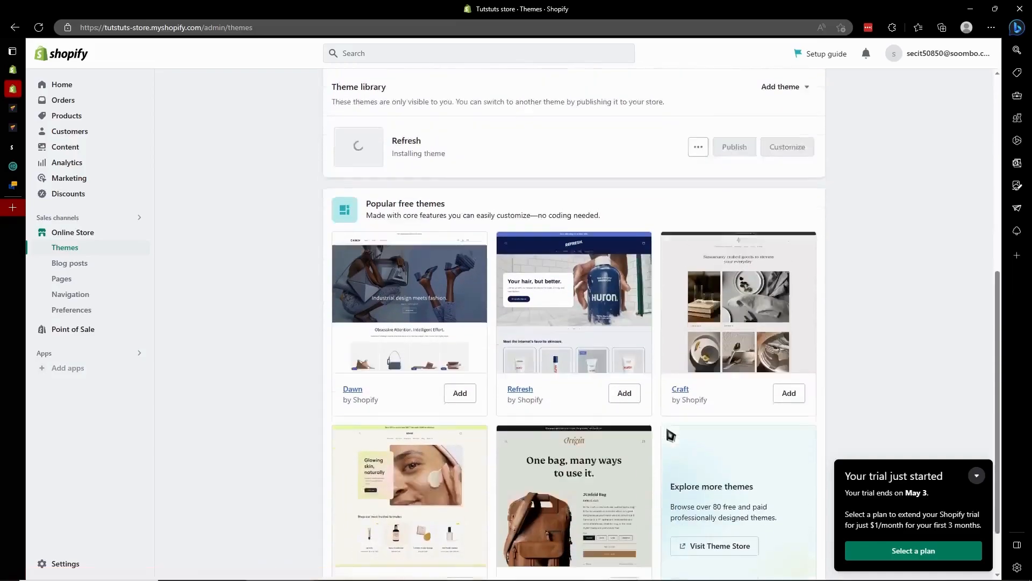
scroll(586, 446, "down", 1)
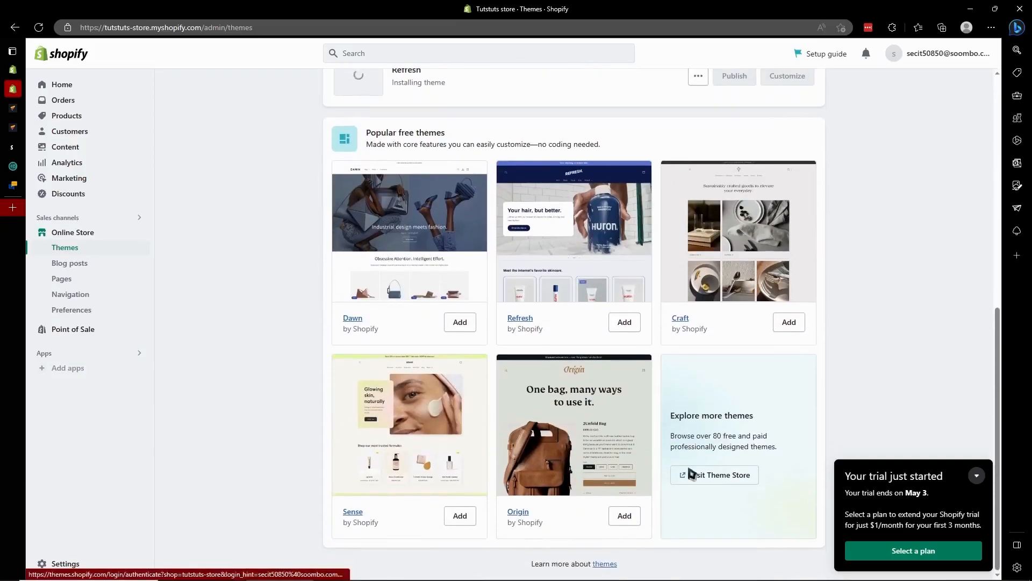
right_click(726, 476)
left_click(752, 294)
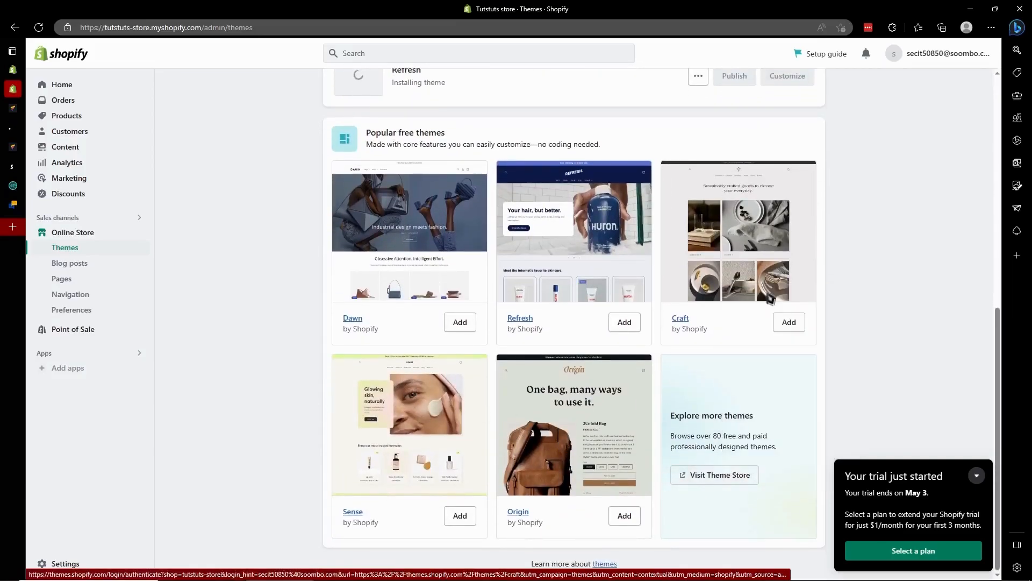
left_click(14, 129)
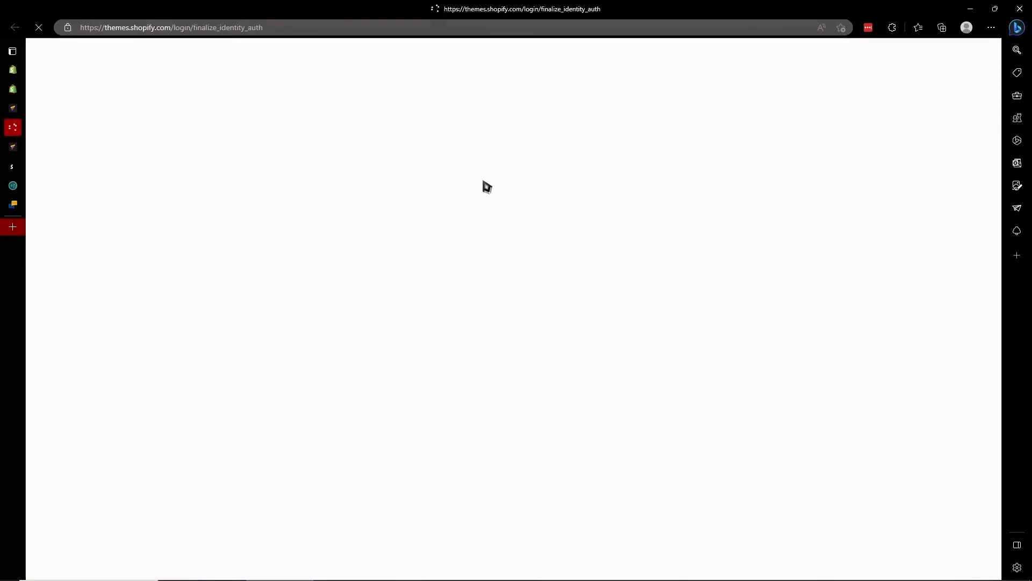
Browse the Theme Store's full theme list and compare the free and paid themes by design, price and features.
scroll(516, 227, "down", 2)
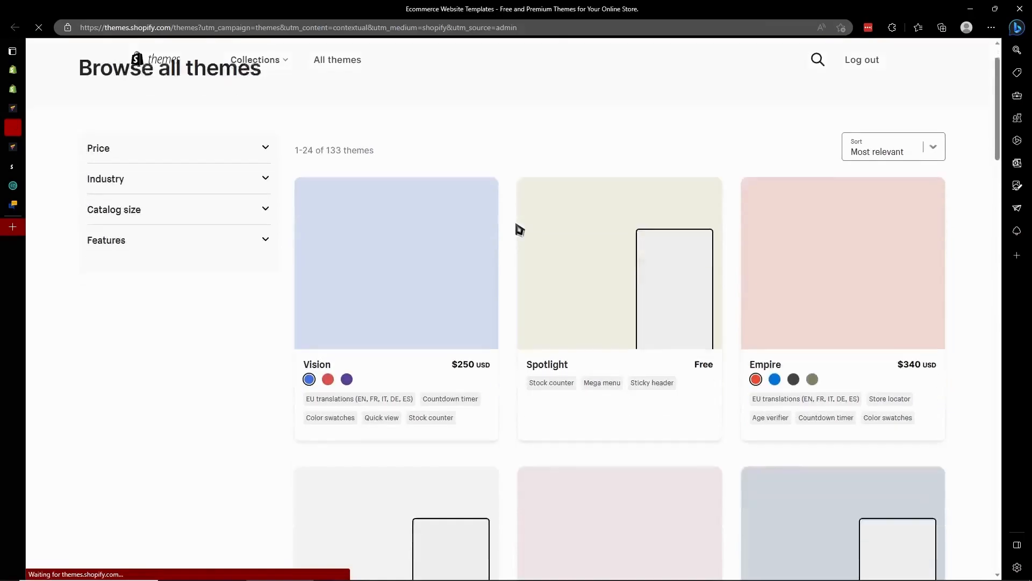
scroll(693, 291, "down", 4)
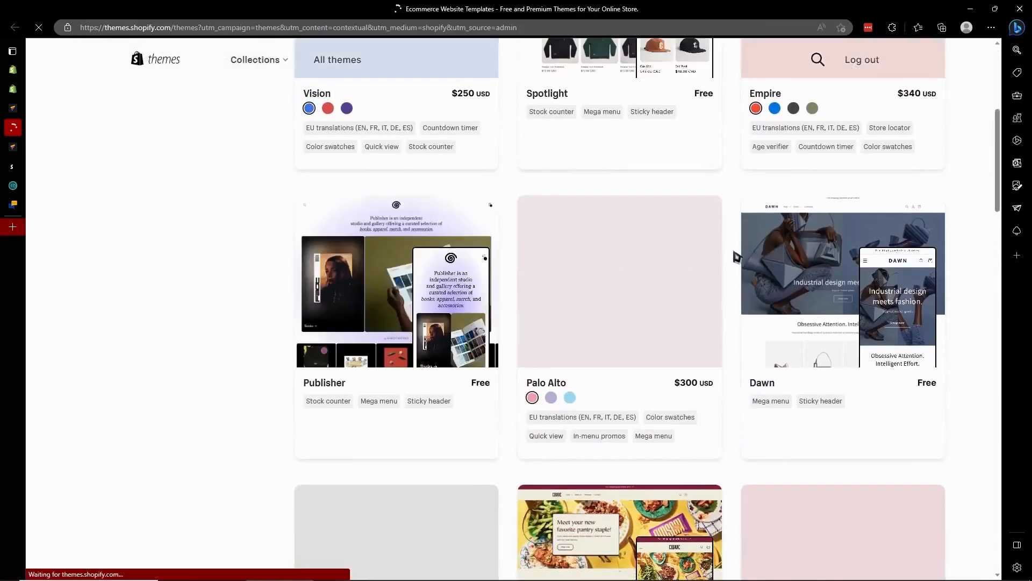
scroll(739, 269, "up", 4)
scroll(699, 269, "down", 5)
scroll(322, 322, "down", 8)
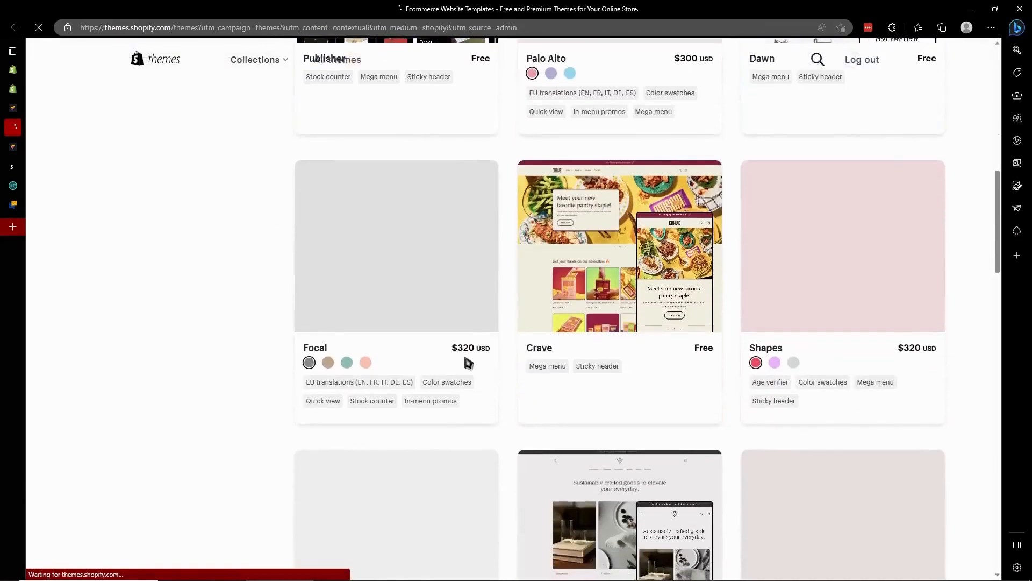
scroll(592, 344, "down", 5)
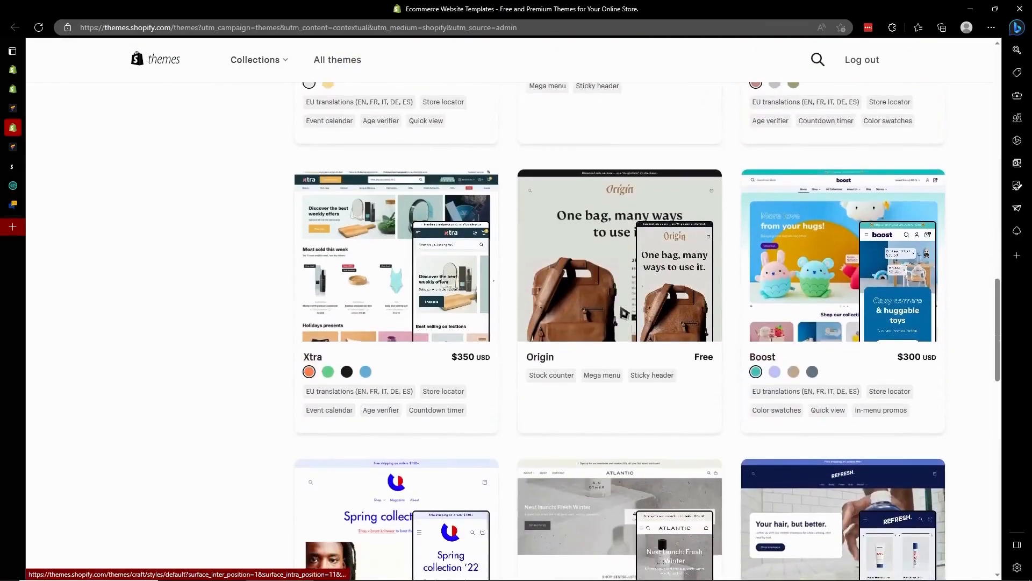
scroll(507, 325, "down", 4)
scroll(722, 452, "down", 5)
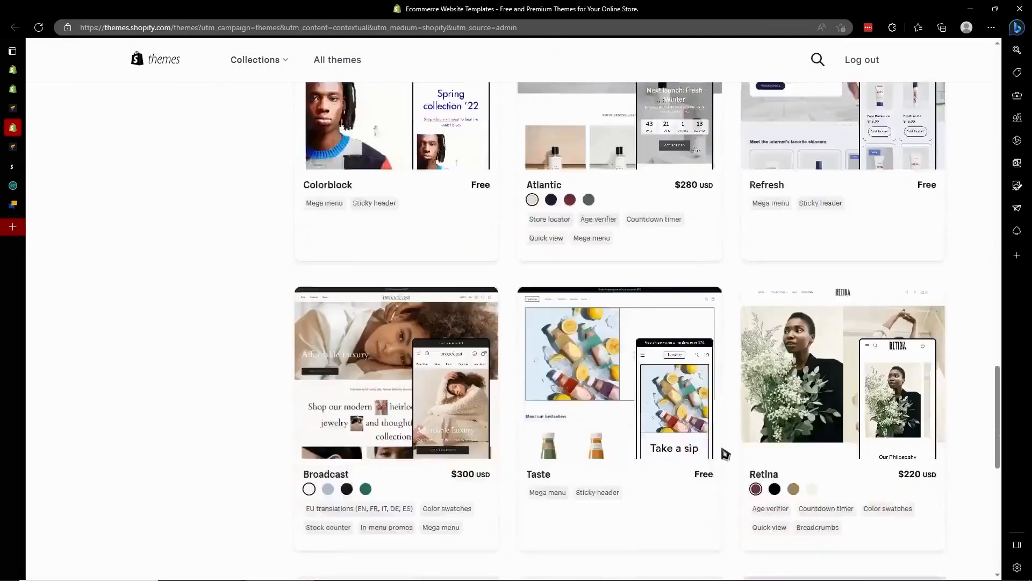
scroll(586, 328, "up", 9)
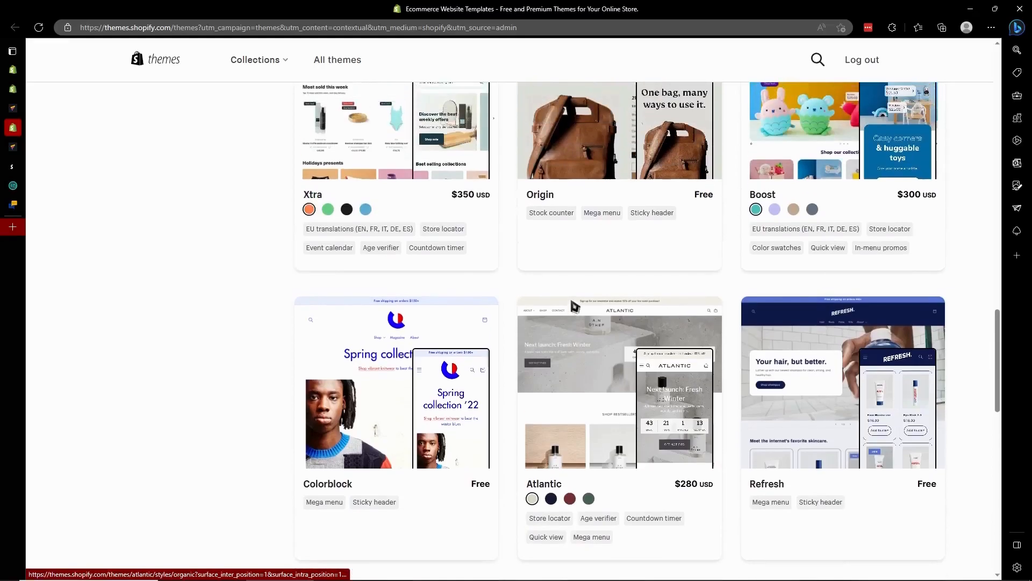
scroll(619, 517, "up", 12)
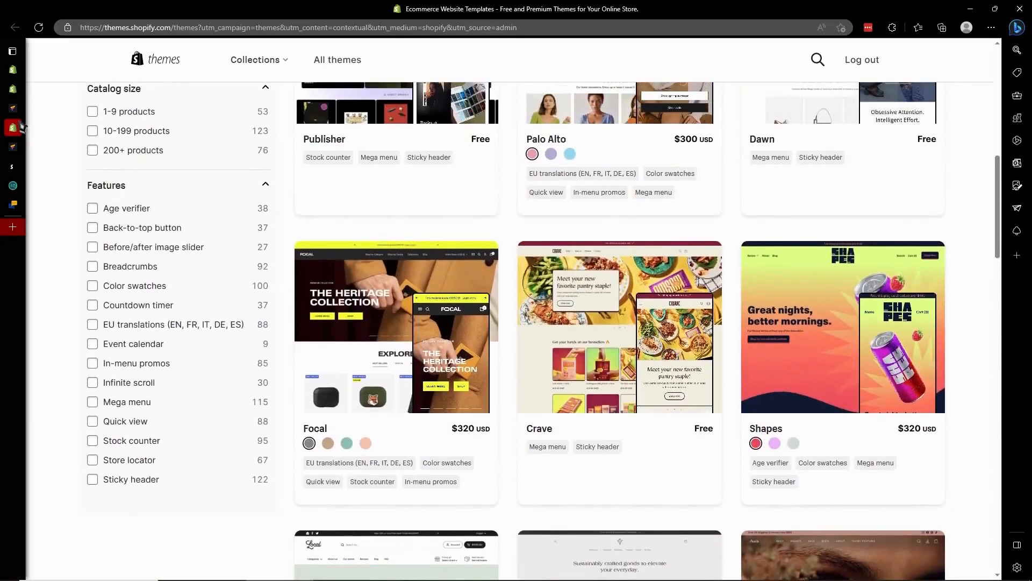
Return to the store's Themes page and open the Refresh theme for customization.
left_click(13, 88)
scroll(470, 412, "up", 3)
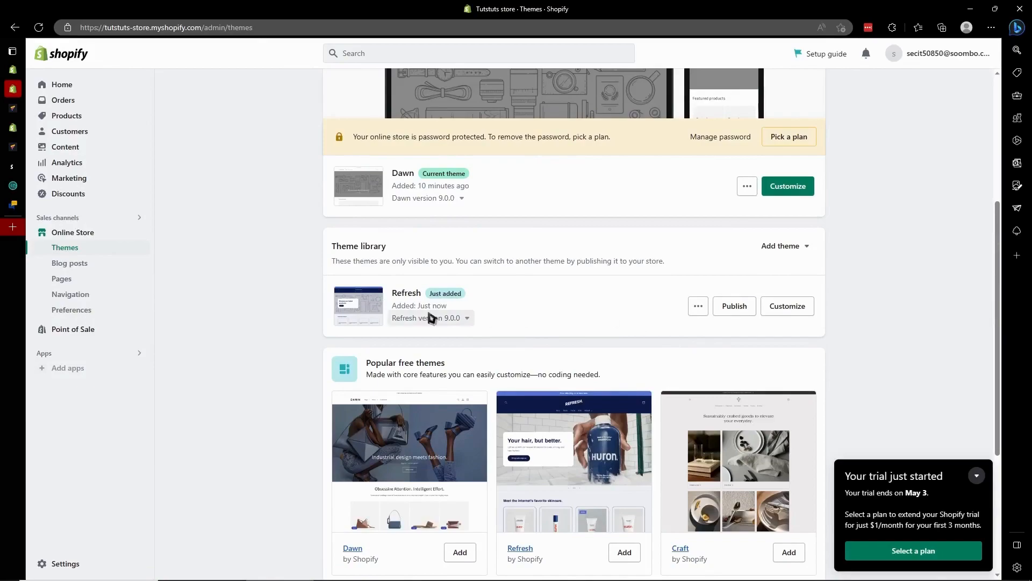
left_click(777, 310)
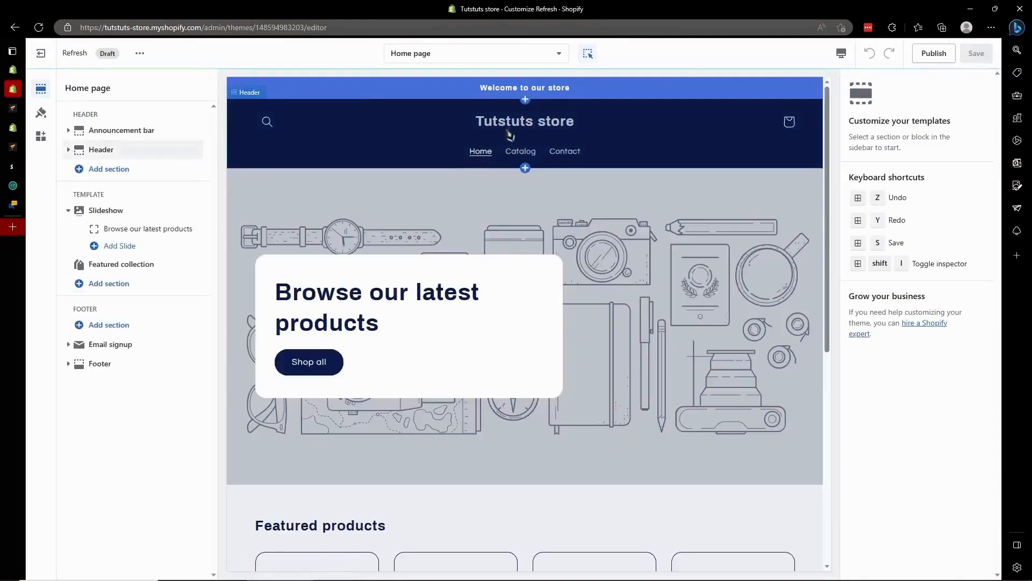
Try to edit the Tutstuts store title directly in the home page preview's header.
left_click(516, 128)
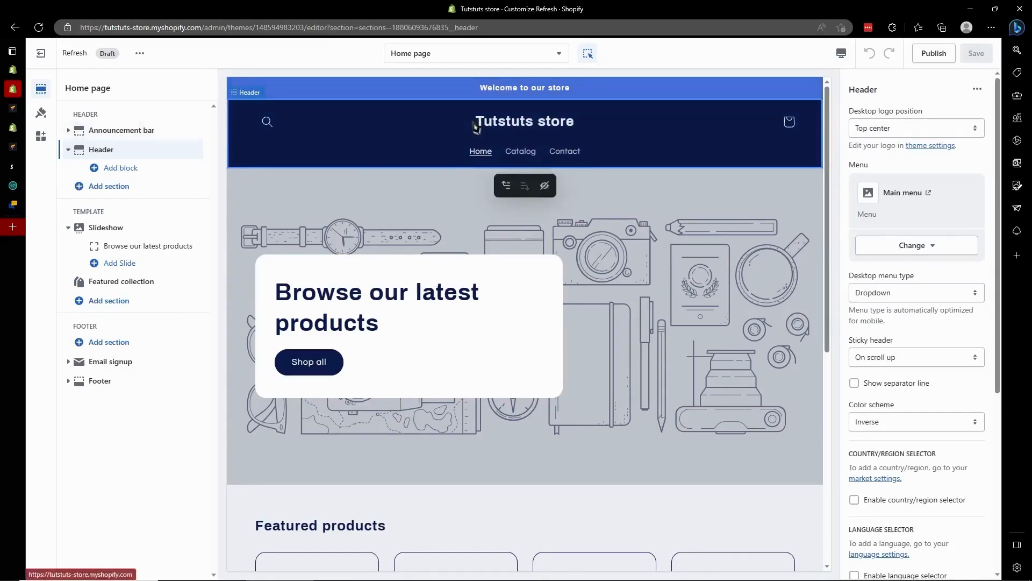
left_click(498, 127)
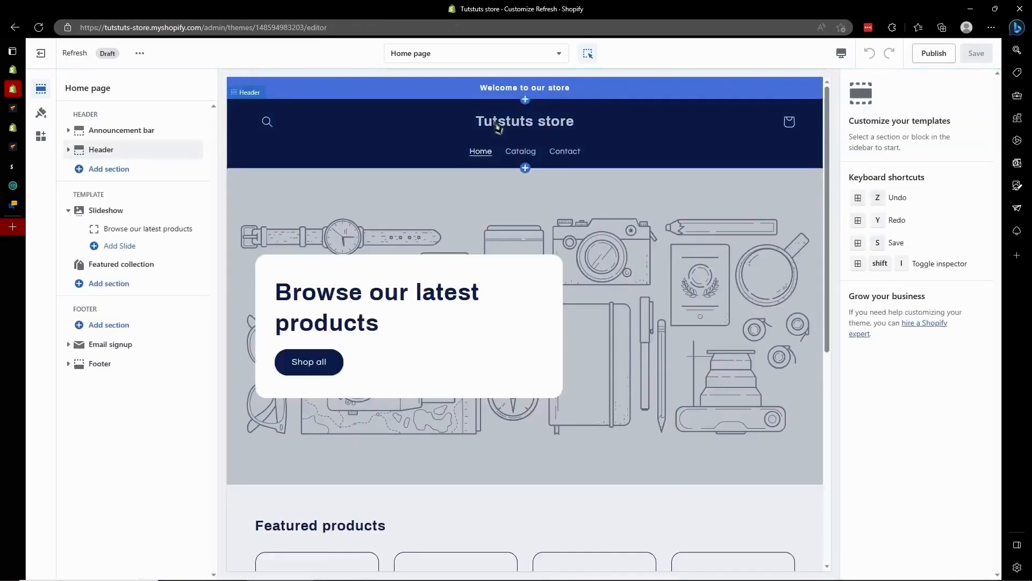
left_click(497, 127)
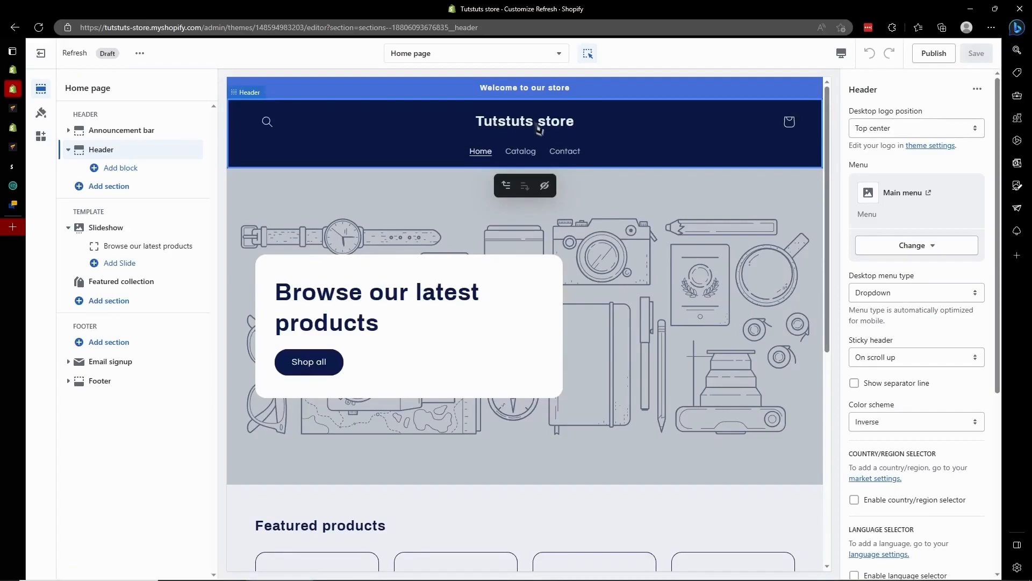
left_click(538, 128)
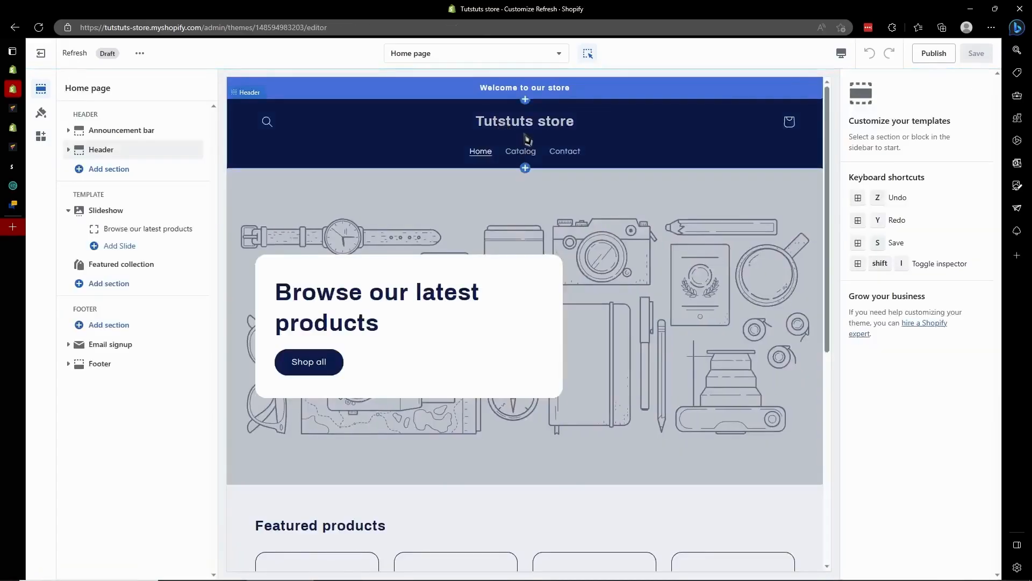
double_click(526, 137)
left_click(513, 126)
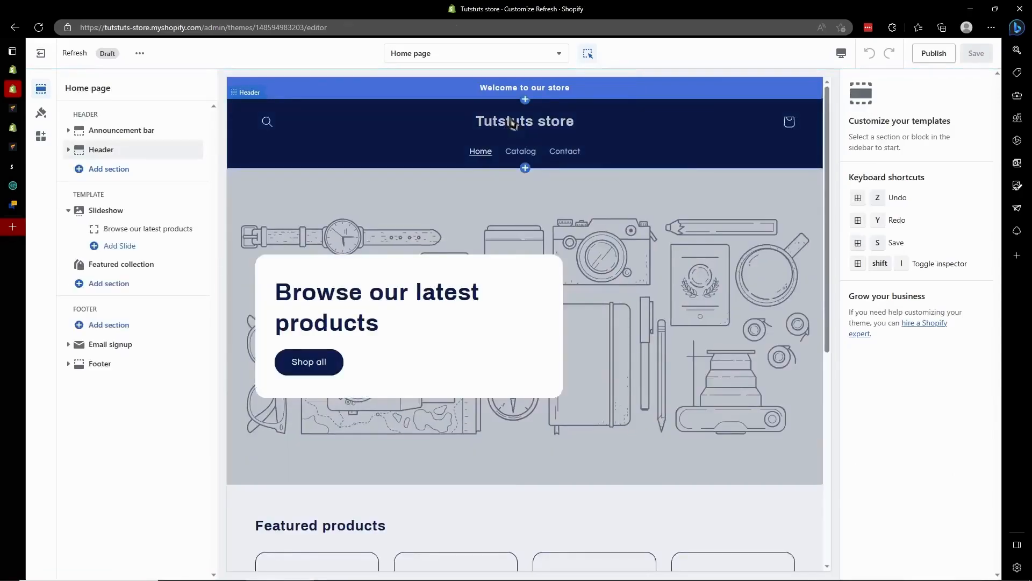
right_click(510, 119)
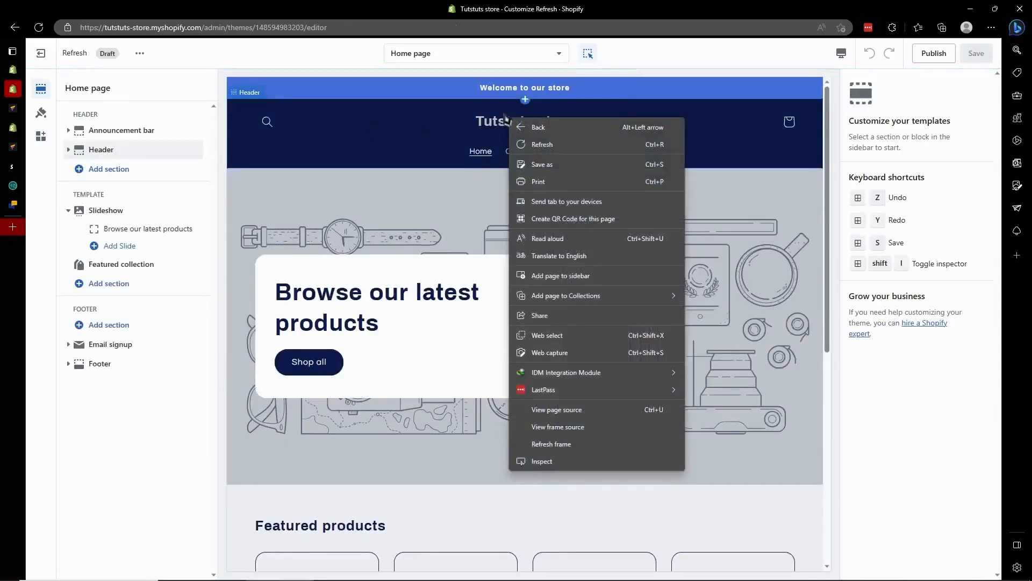
key("Escape")
Check which sections can be added above the header and view the header's settings, without adding anything.
left_click(532, 109)
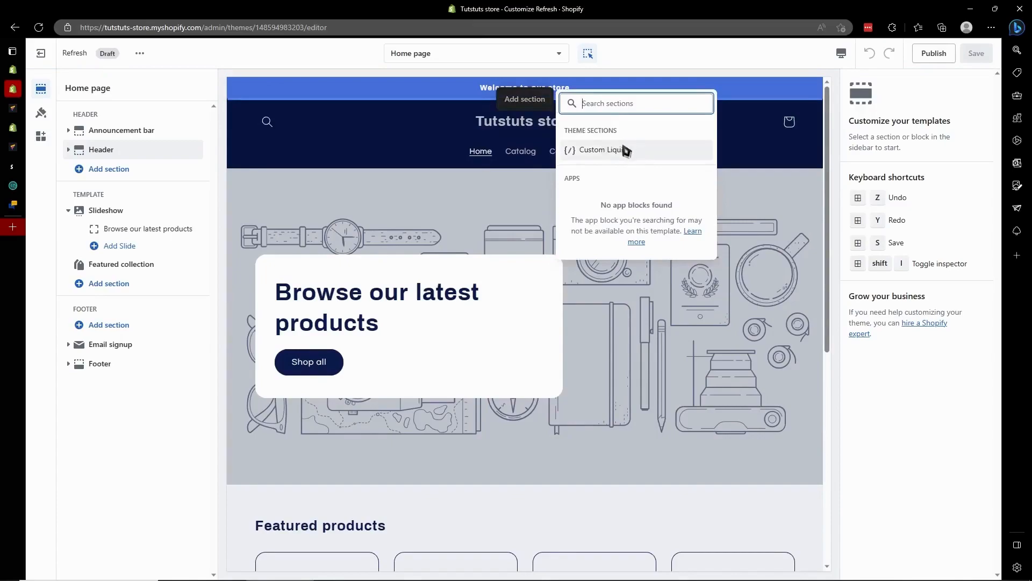
left_click(738, 234)
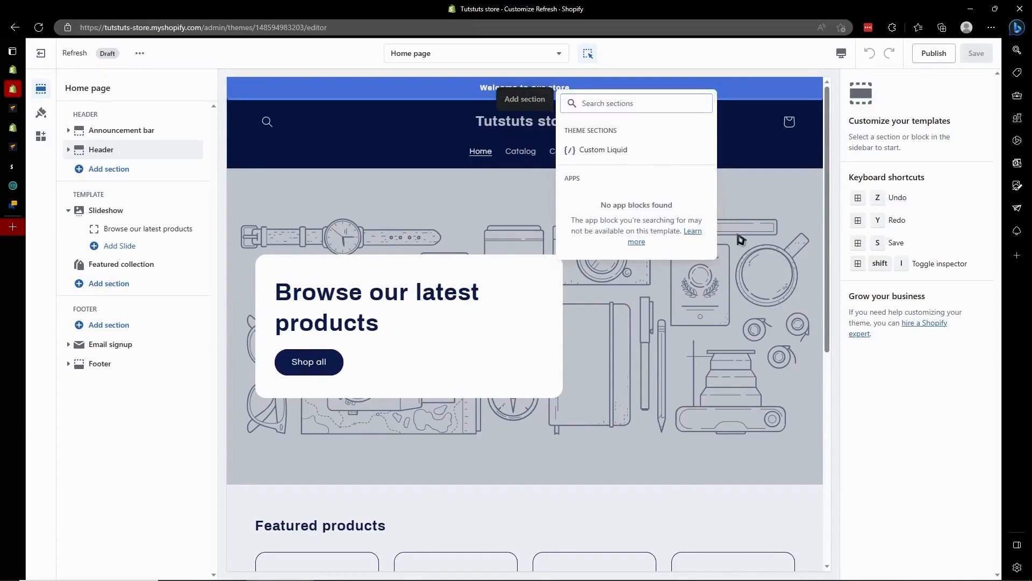
left_click(502, 152)
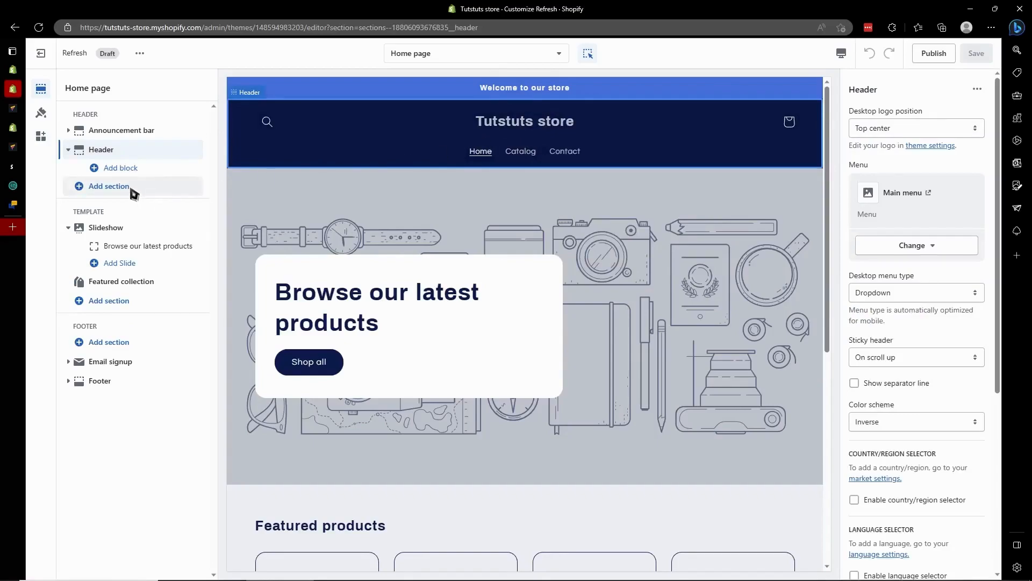
left_click(561, 132)
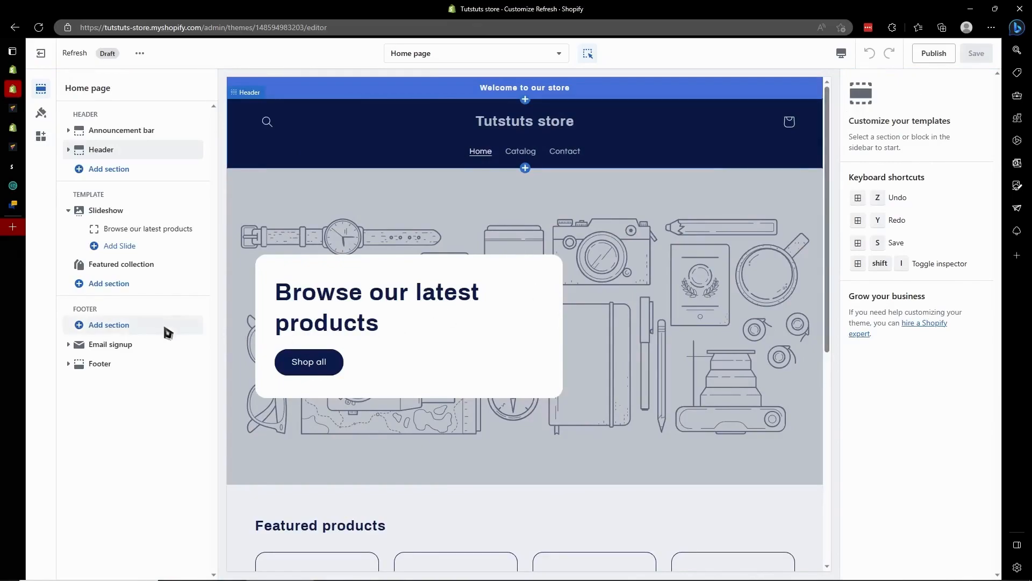
Look through the Refresh theme's general settings, including the Drawers, Logo and Theme style options, without changing them.
left_click(43, 114)
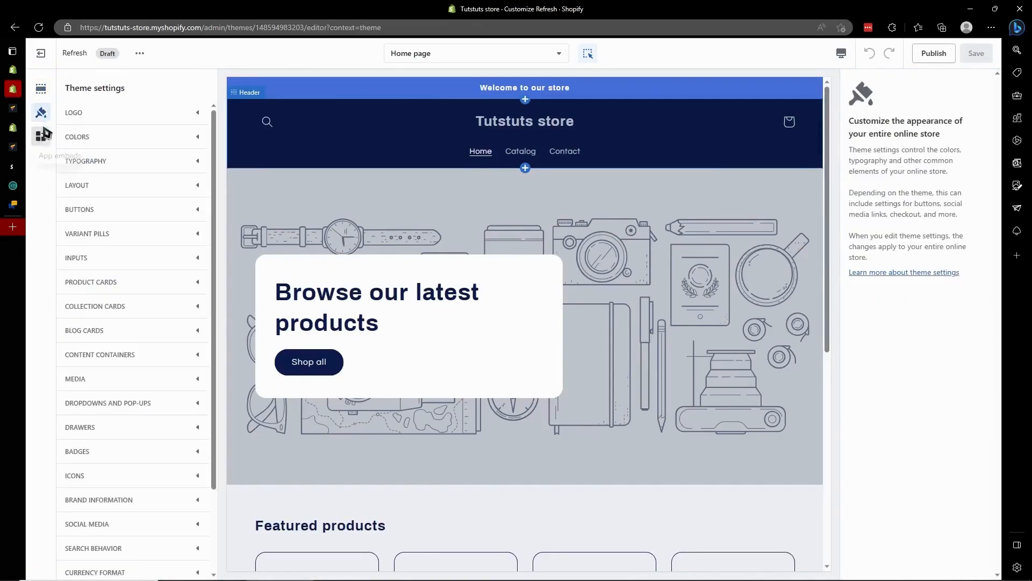
scroll(123, 206, "down", 2)
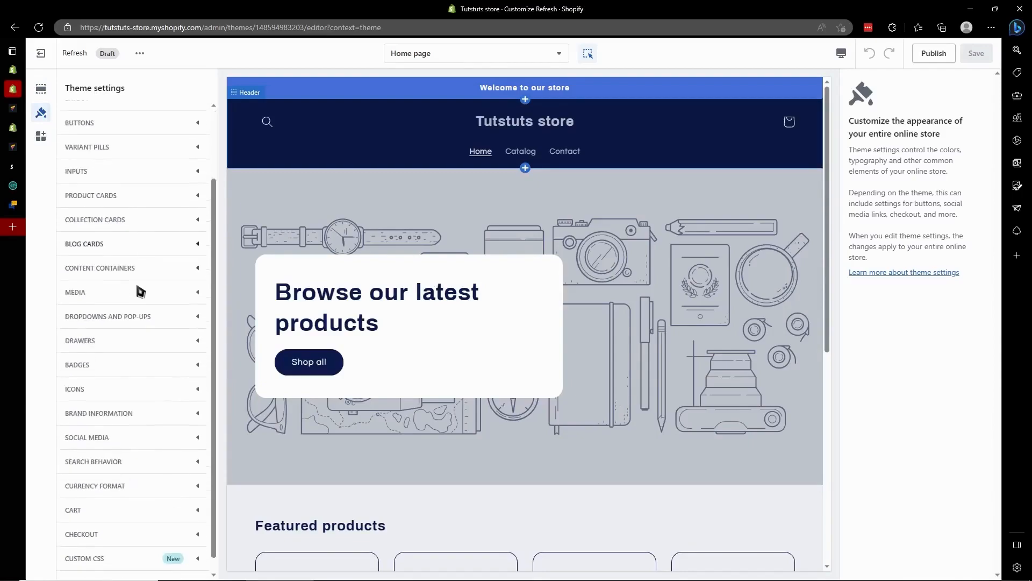
left_click(115, 324)
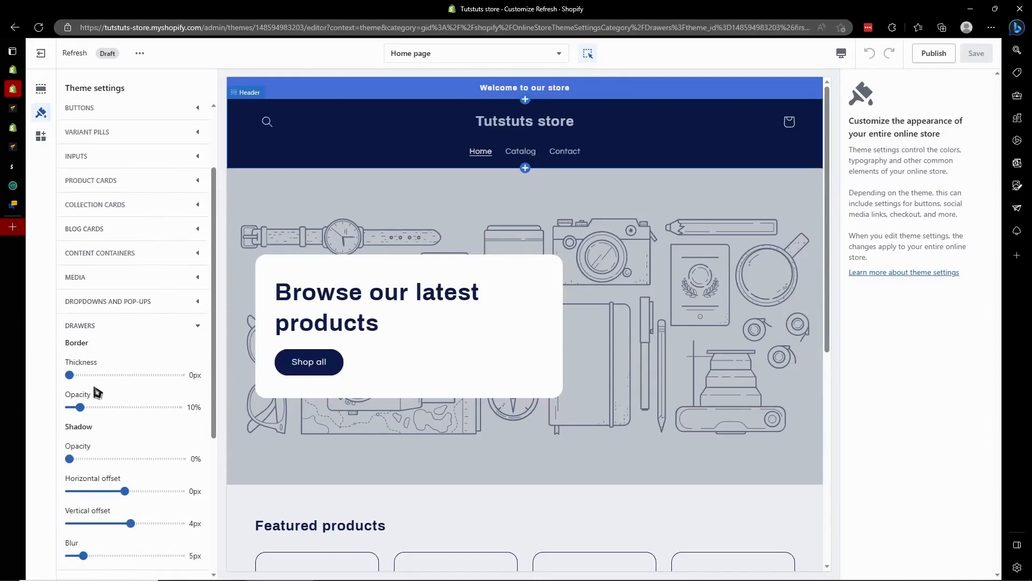
scroll(118, 323, "up", 2)
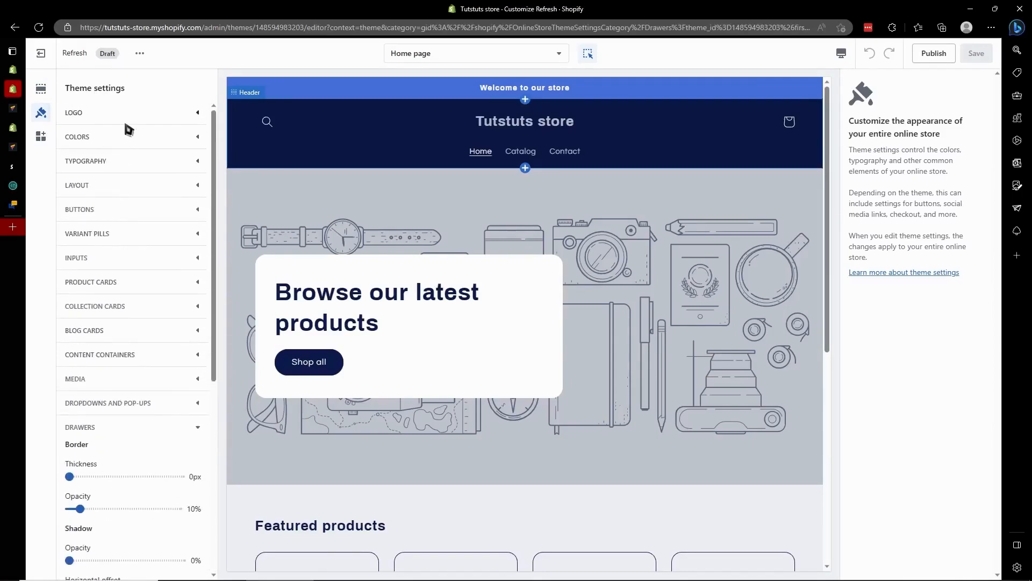
left_click(129, 114)
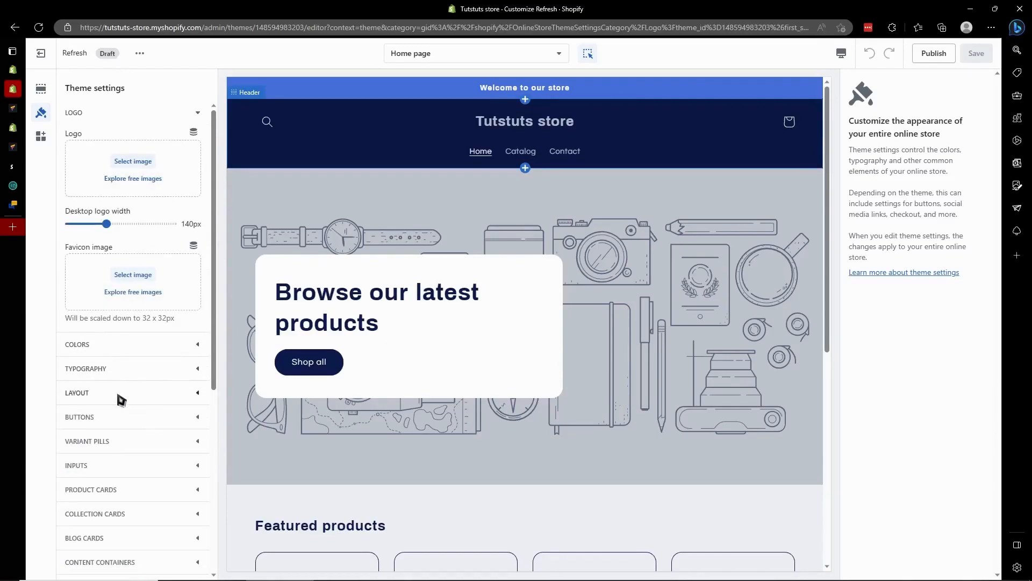
scroll(119, 434, "down", 6)
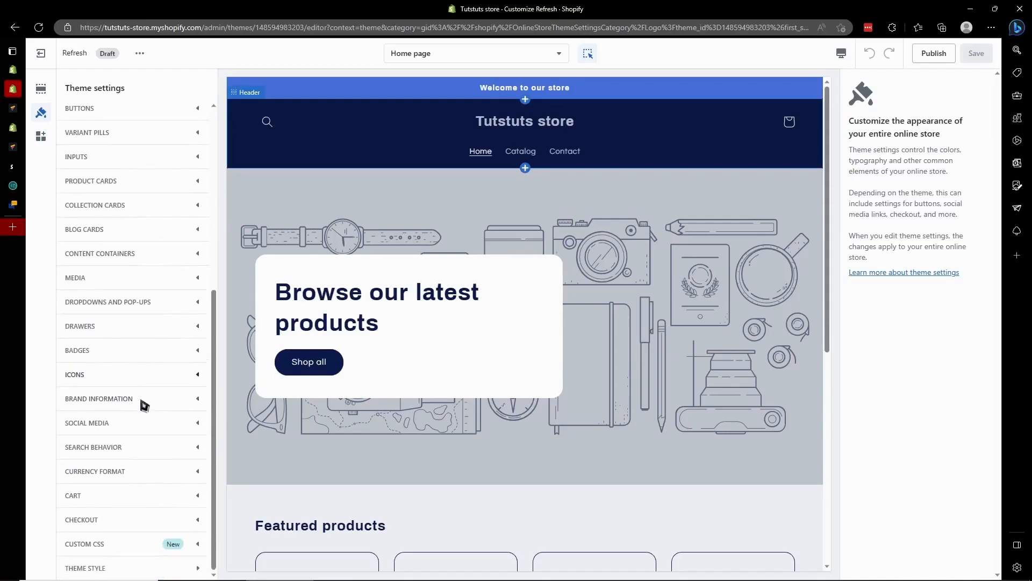
left_click(124, 568)
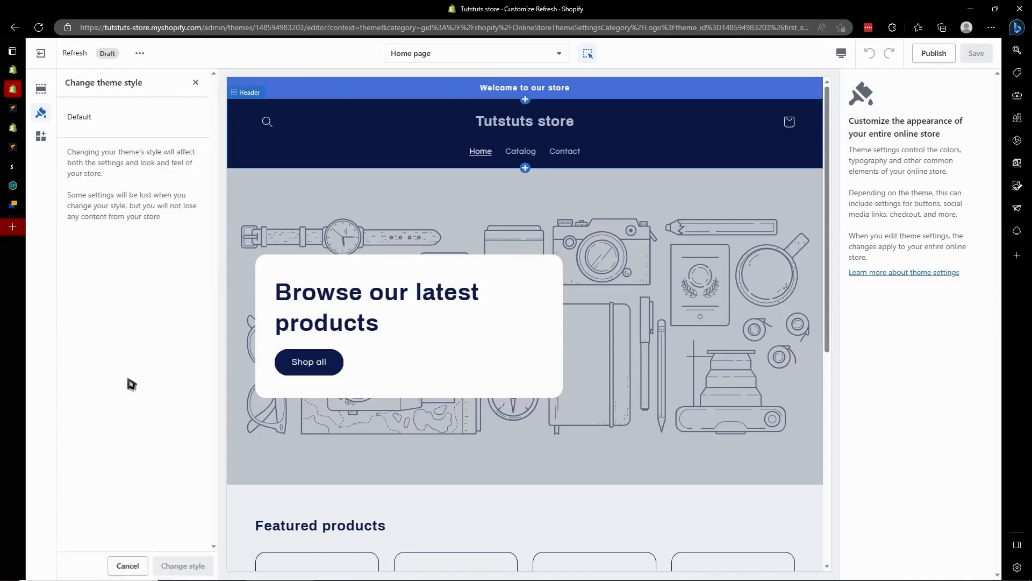
left_click(195, 84)
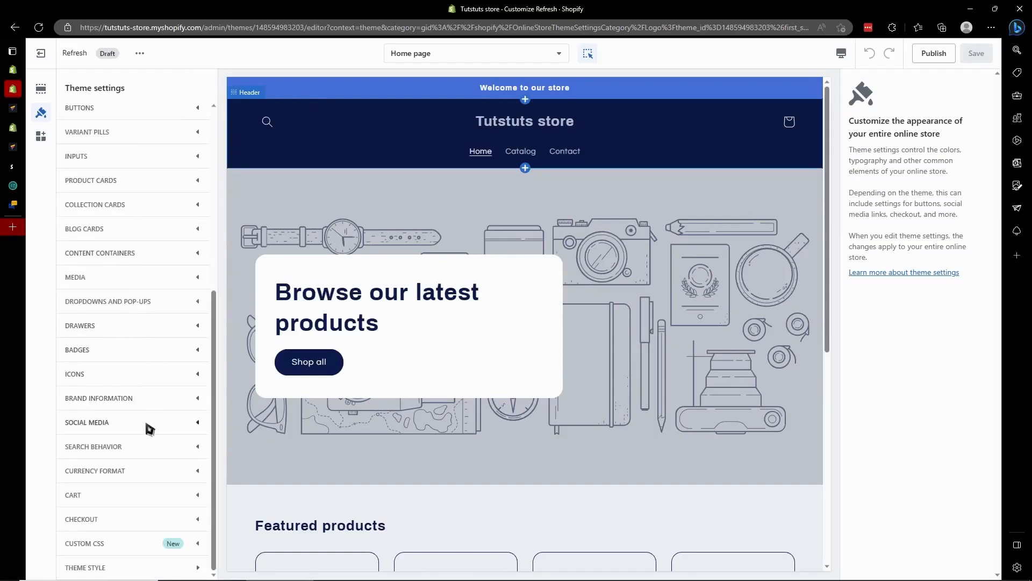
scroll(148, 428, "up", 6)
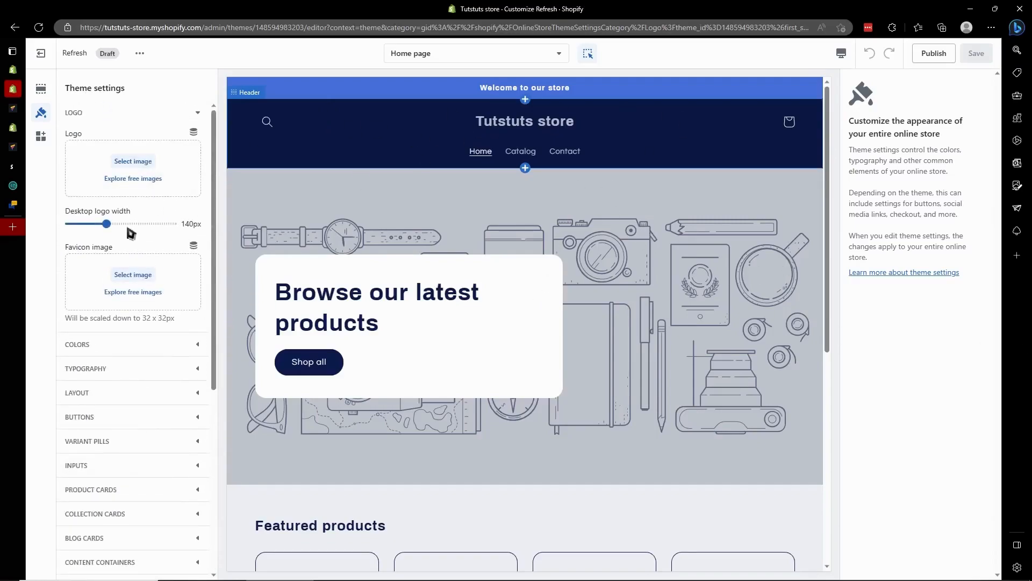
Open canva.com in a new browser tab and search its templates for "headers".
left_click(17, 230)
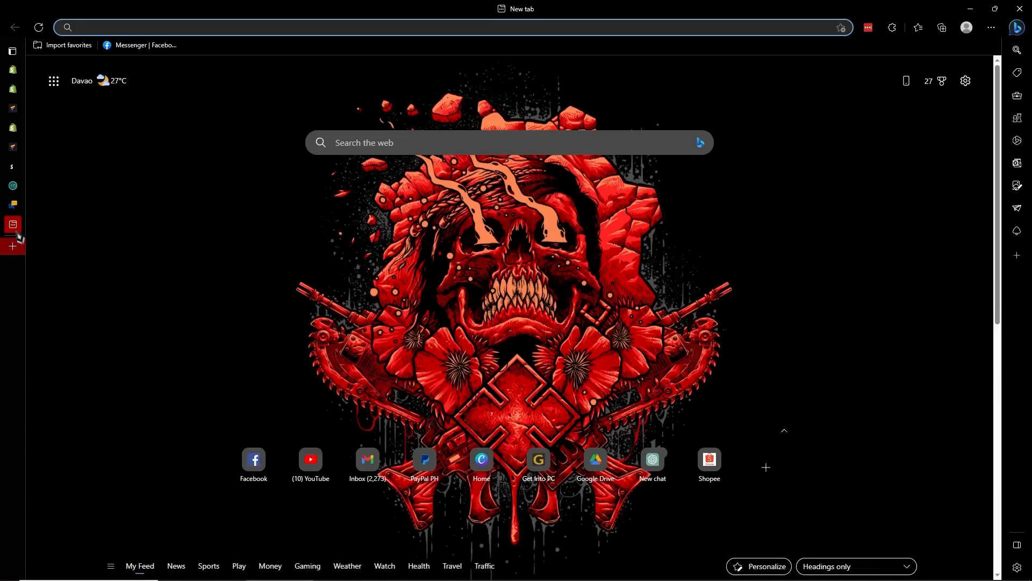
type("canva.com")
key("Return")
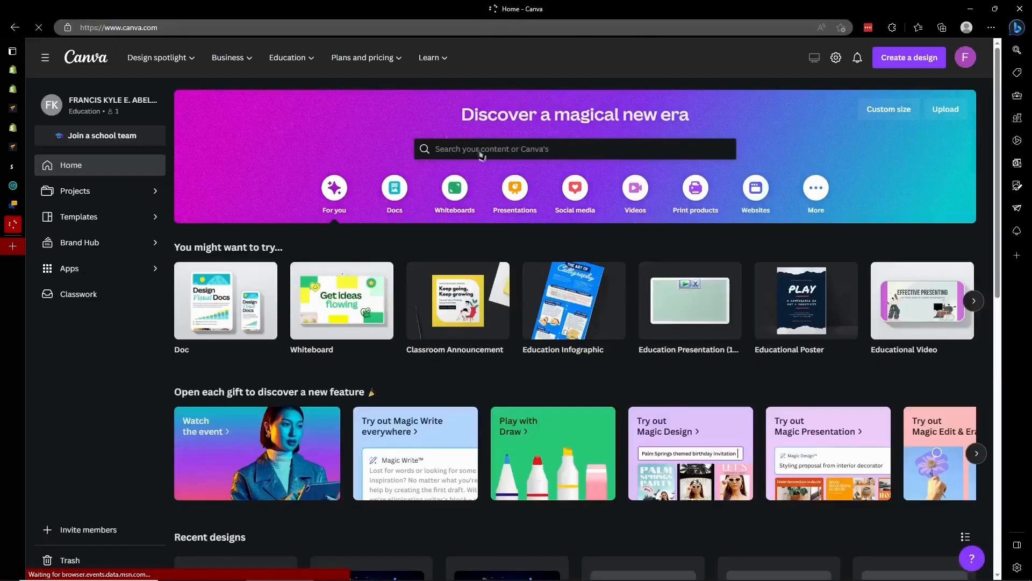
left_click(481, 155)
type("headers")
key("Return")
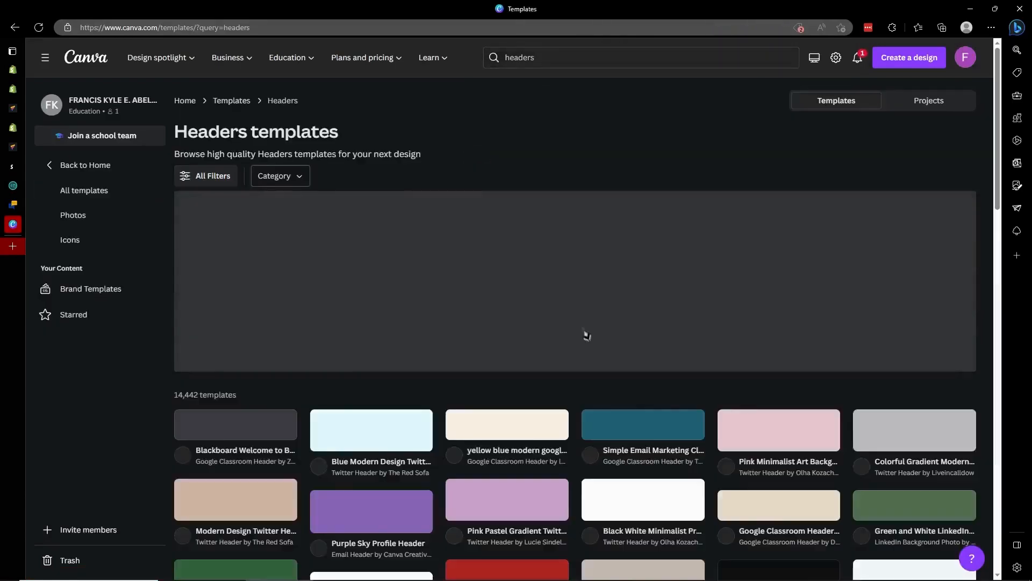
scroll(538, 291, "down", 3)
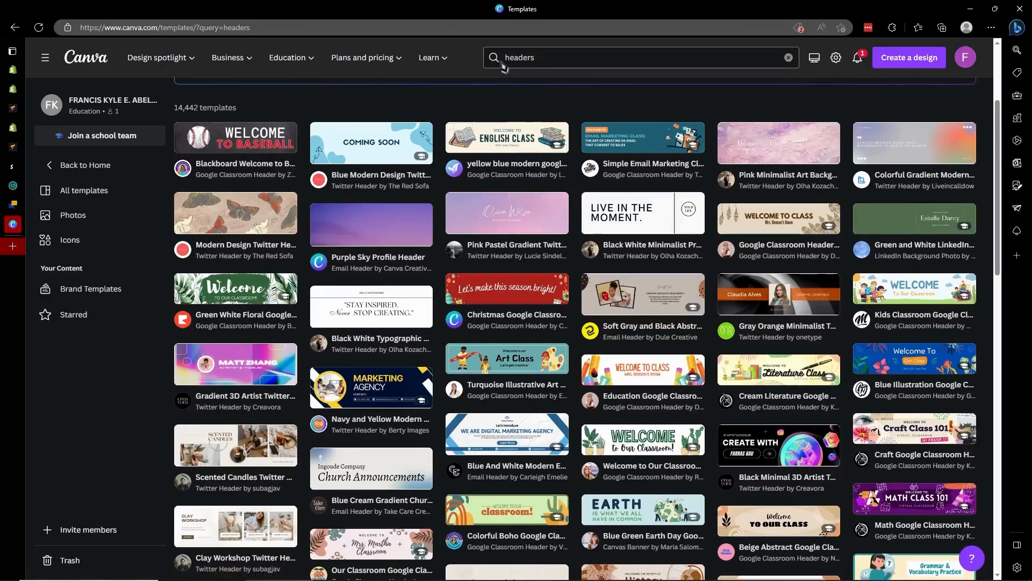
Refine the Canva template search to "office headers" and look through the first results.
left_click_drag(546, 65, 516, 64)
type("ce")
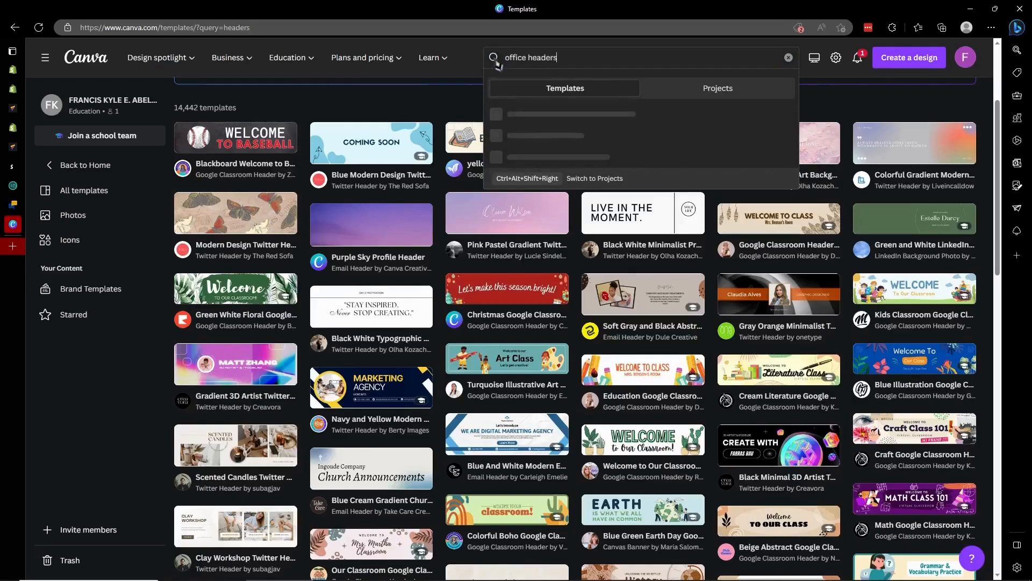
key("Return")
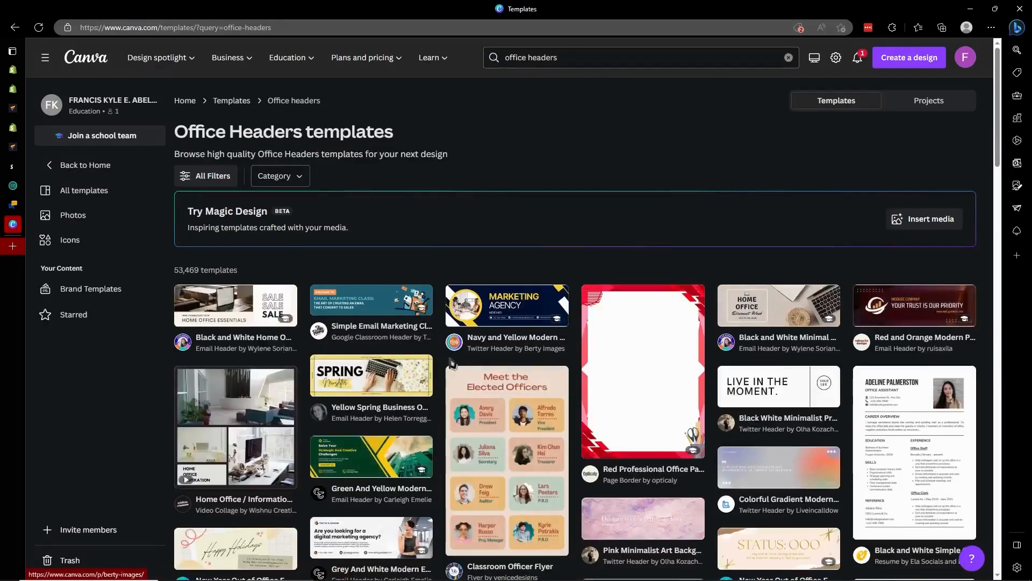
scroll(361, 374, "down", 2)
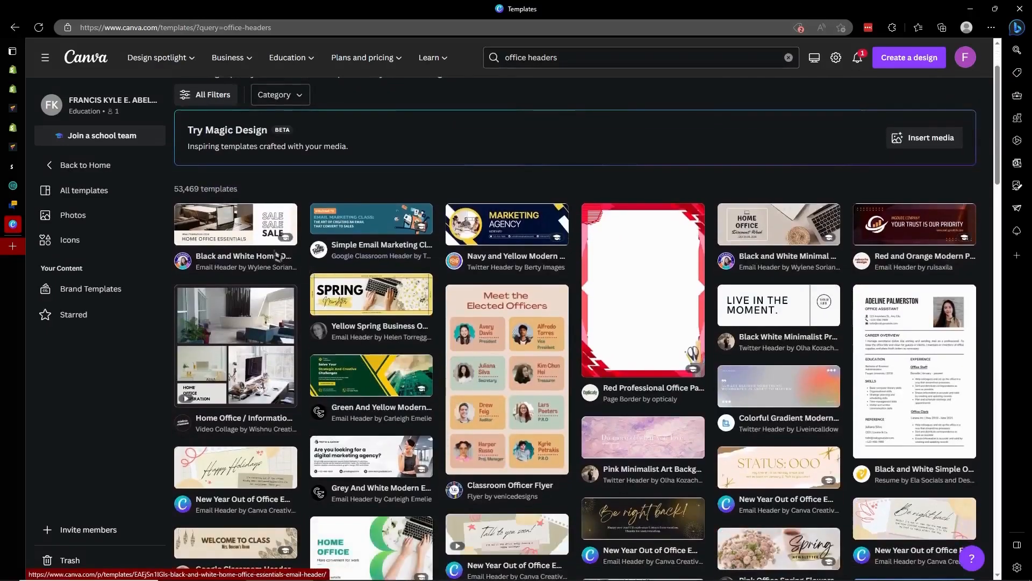
Preview the Black and White Home Office Essentials Email Header template, close it, and browse more of the office header templates.
left_click(236, 232)
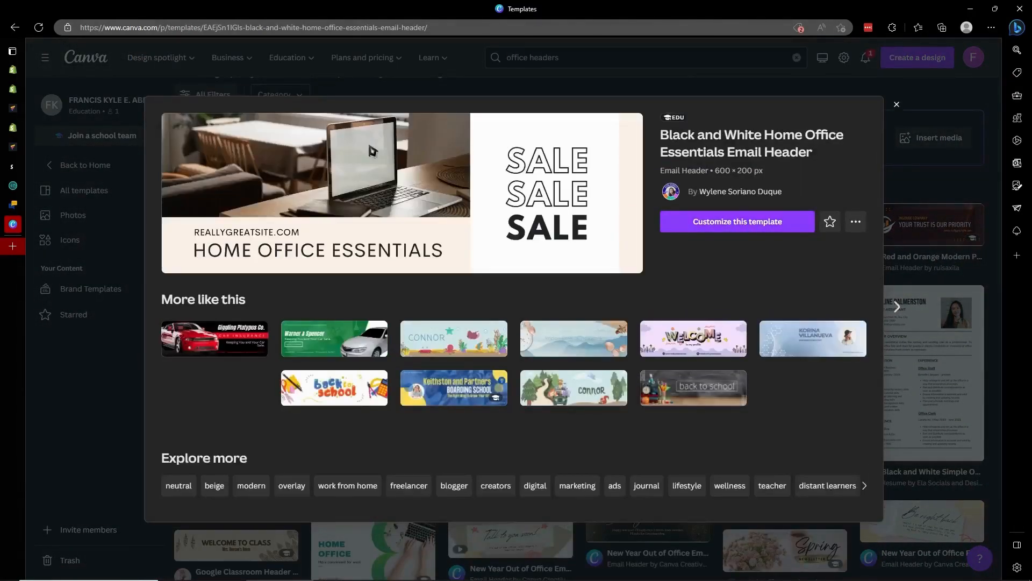
left_click(957, 258)
scroll(642, 333, "down", 5)
scroll(570, 408, "down", 6)
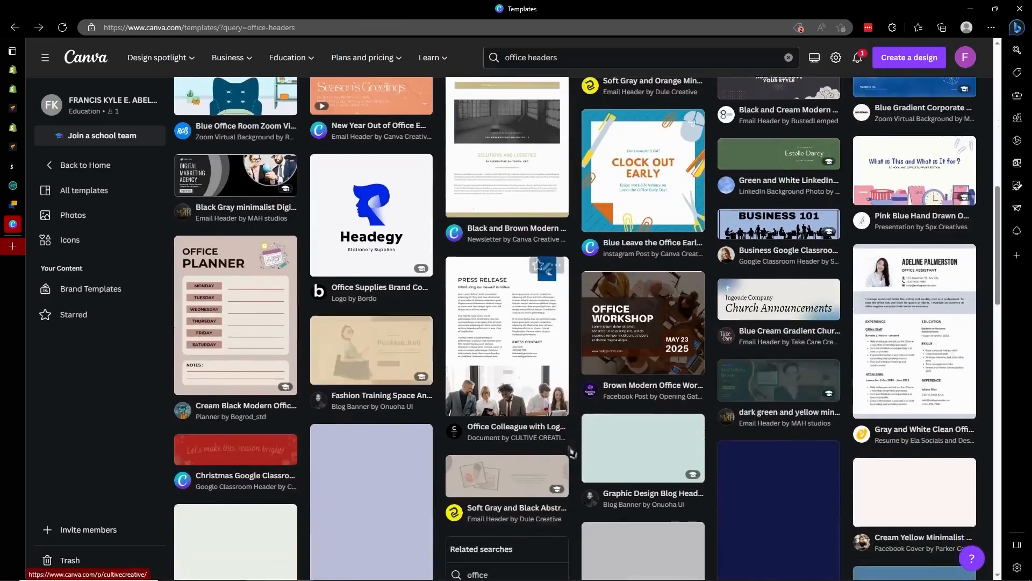
scroll(575, 354, "up", 8)
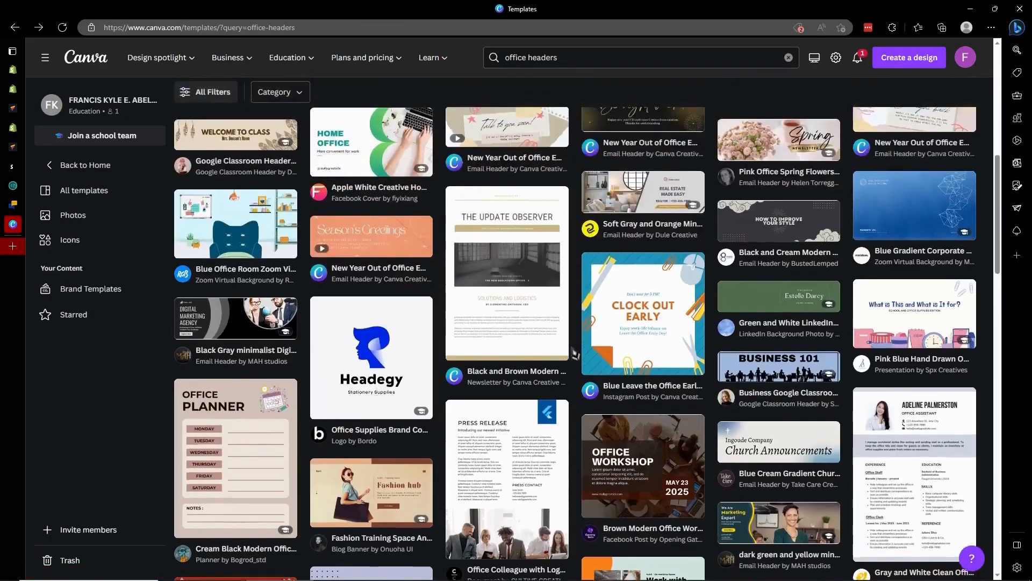
scroll(952, 134, "up", 3)
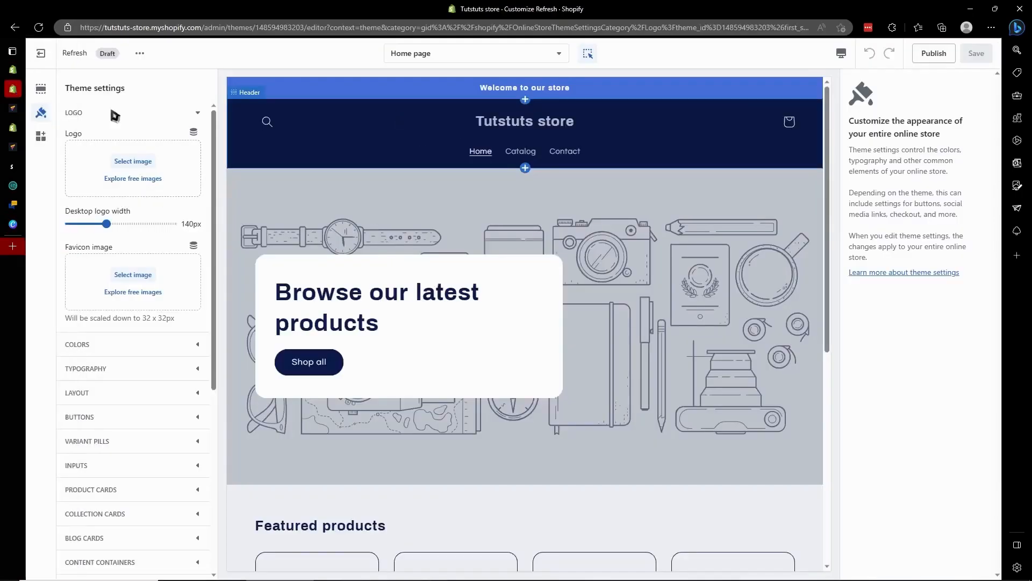
Revisit the Shopify free trial landing page, view its beginning, and return to the Refresh theme editor.
left_click(13, 70)
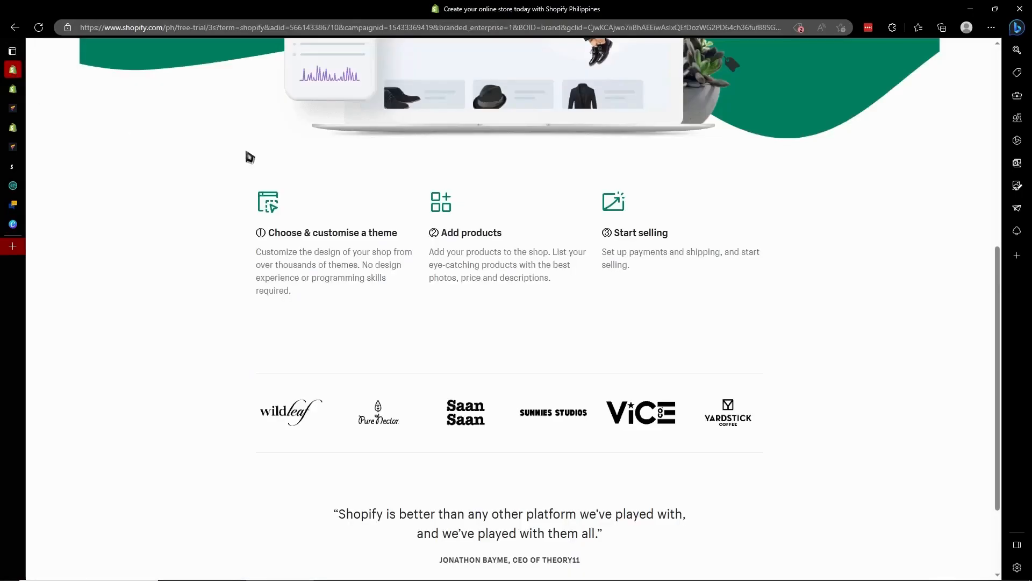
scroll(307, 224, "up", 8)
left_click(13, 88)
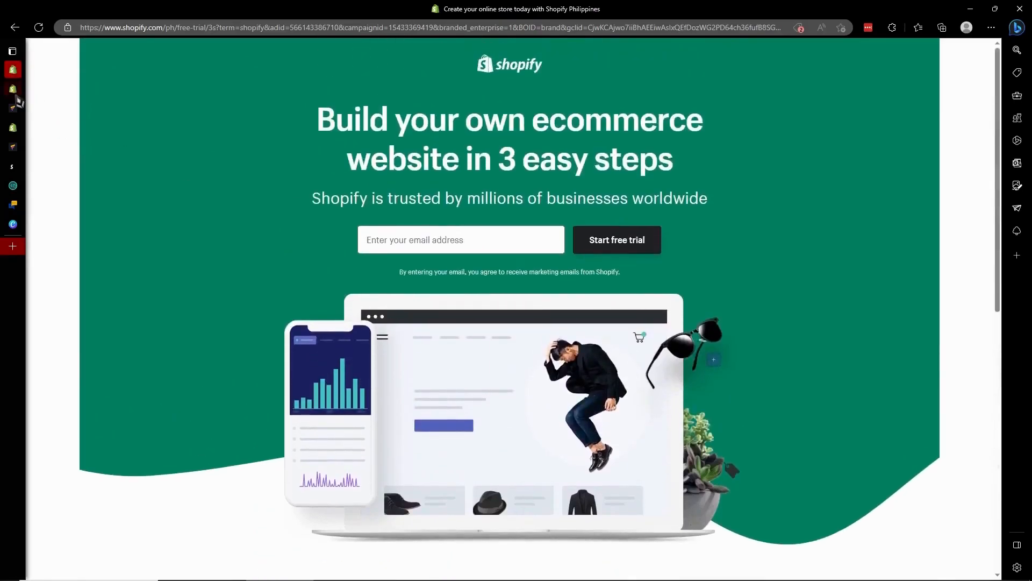